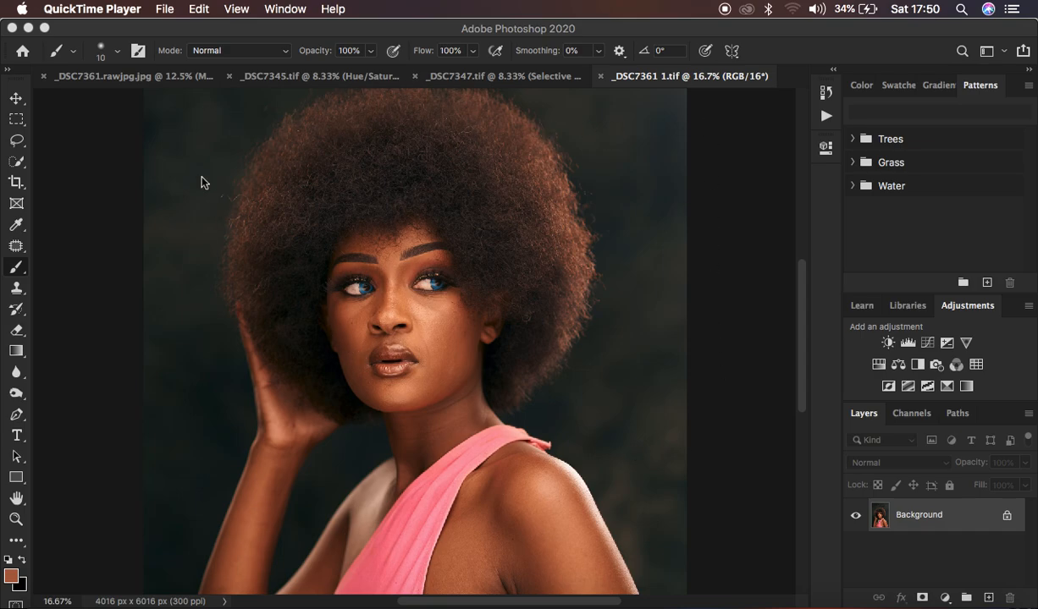
{"action": "left_click", "coordinate": [748, 374]}
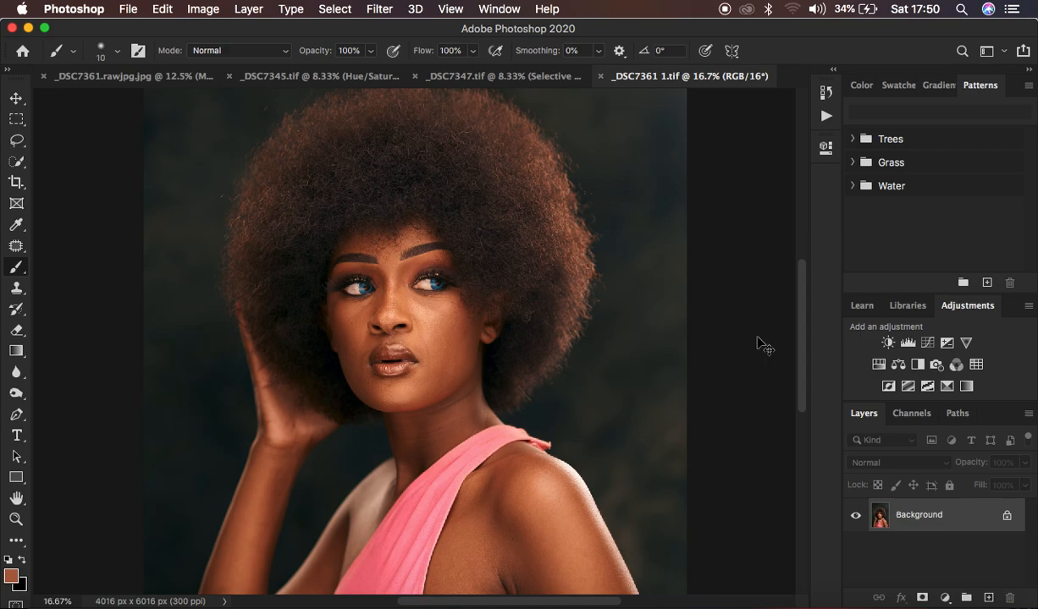
{"action": "key", "text": "super+minus"}
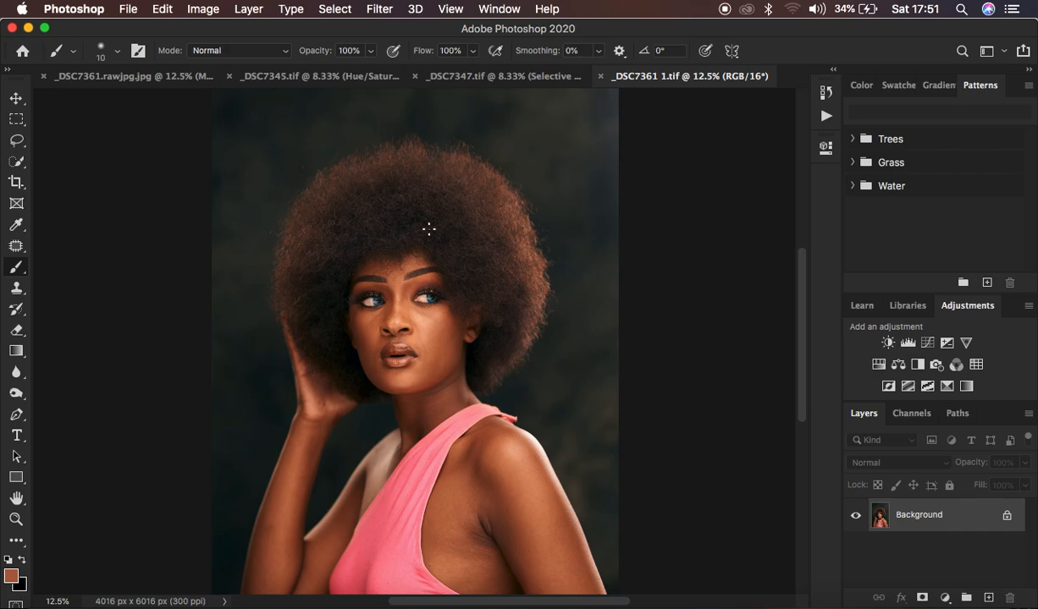
{"action": "key", "text": "super+minus"}
{"action": "key", "text": "super+plus"}
{"action": "key", "text": "super+minus"}
{"action": "key", "text": "super+plus"}
Step: Crop the portrait to a 4 : 5 (8 : 10) ratio, trimming the strips above and below the woman
{"action": "key", "text": "super+minus"}
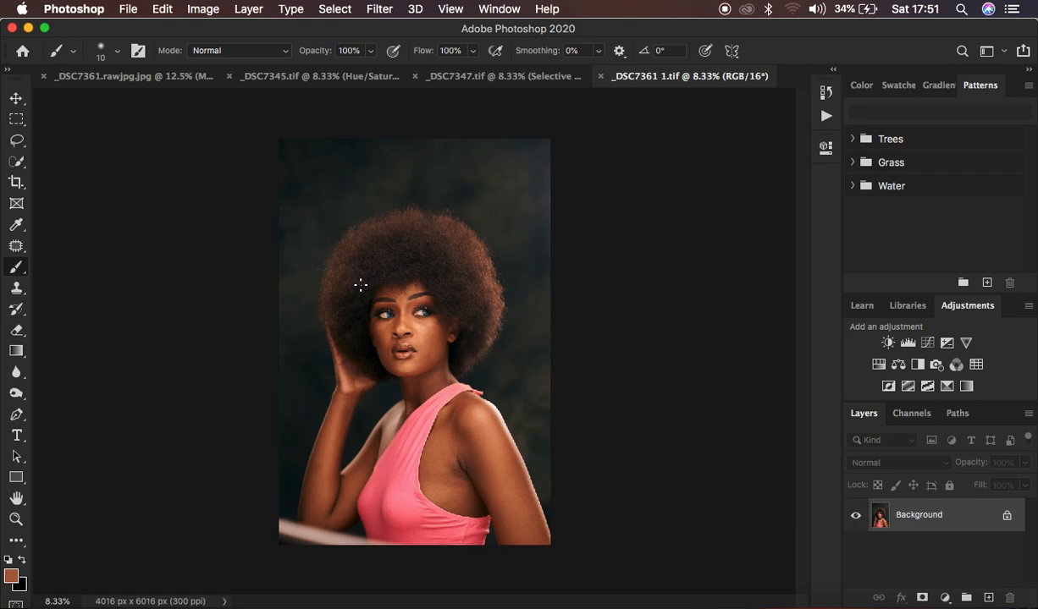
{"action": "left_click", "coordinate": [16, 182]}
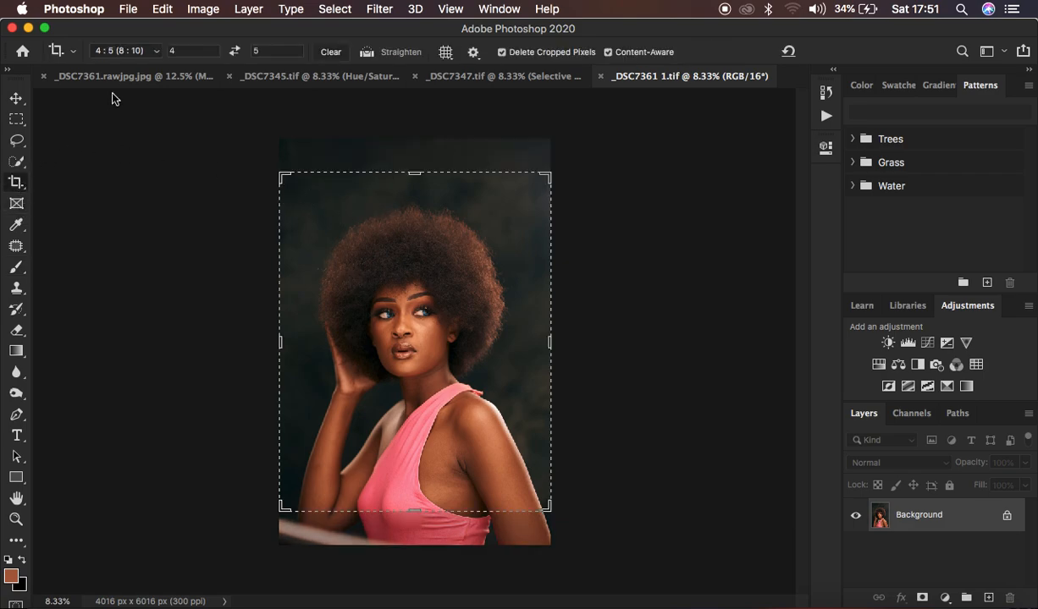
{"action": "left_click", "coordinate": [134, 50]}
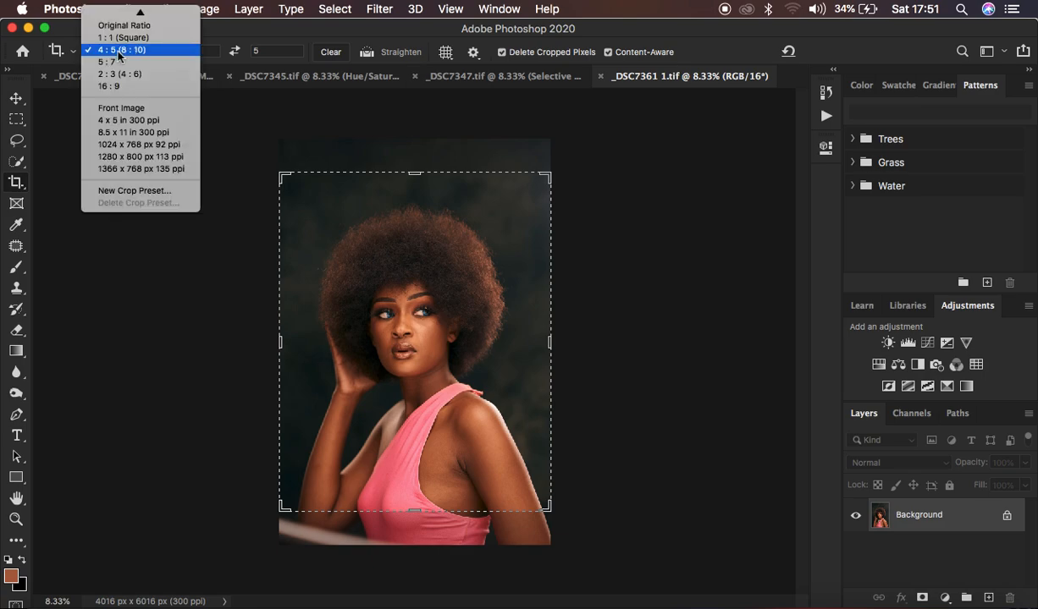
{"action": "left_click", "coordinate": [125, 53]}
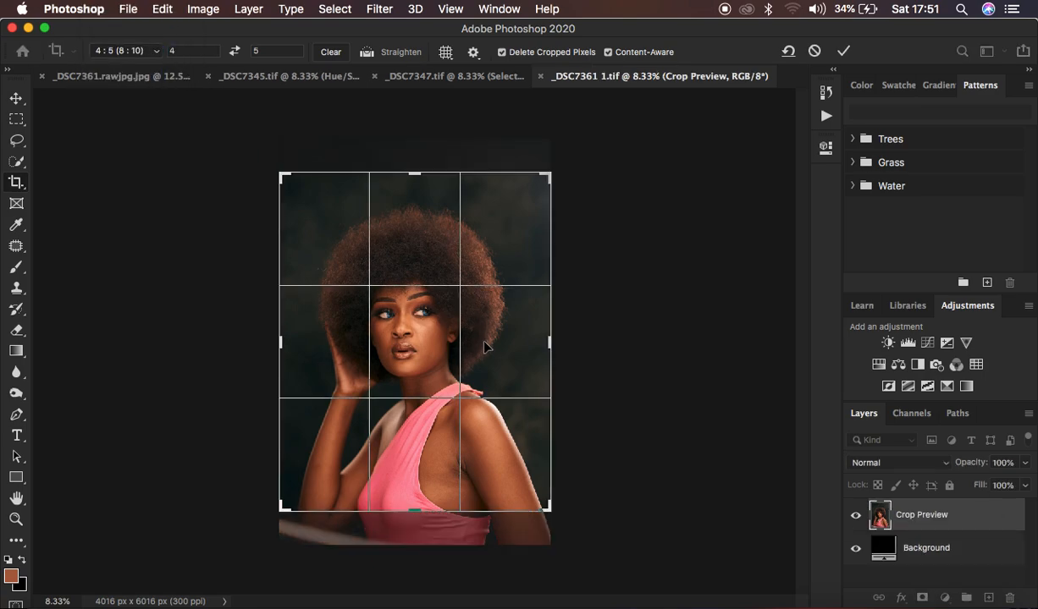
{"action": "mouse_move", "coordinate": [426, 328]}
{"action": "left_mouse_down"}
{"action": "mouse_move", "coordinate": [427, 301]}
{"action": "mouse_move", "coordinate": [427, 320]}
{"action": "left_mouse_up"}
{"action": "key", "text": "super+plus"}
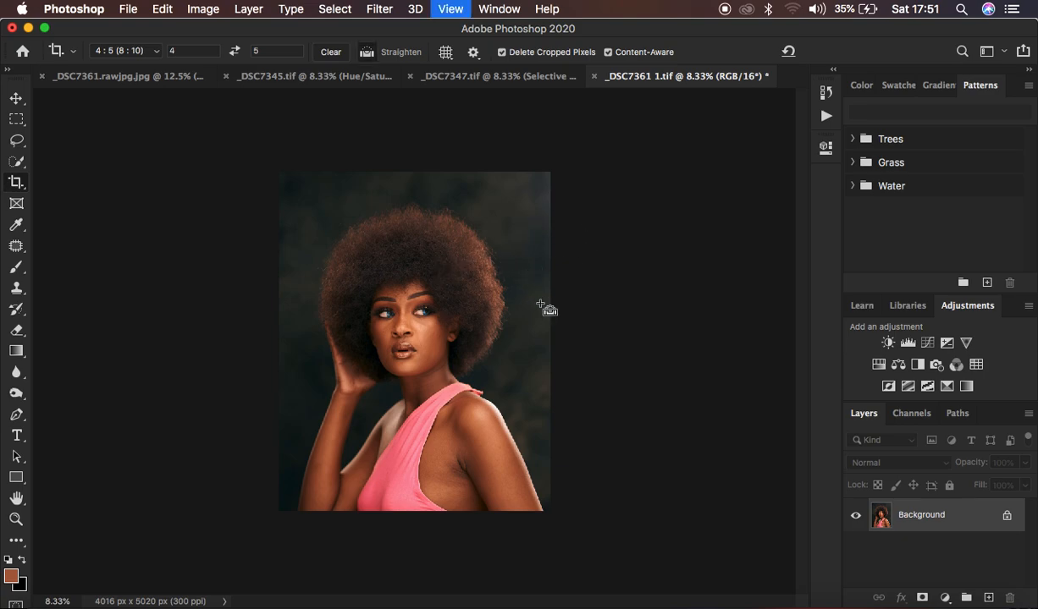
{"action": "key", "text": "super+plus"}
{"action": "key", "text": "super+minus"}
{"action": "key", "text": "super+minus"}
{"action": "key", "text": "super+minus"}
{"action": "key", "text": "super+plus"}
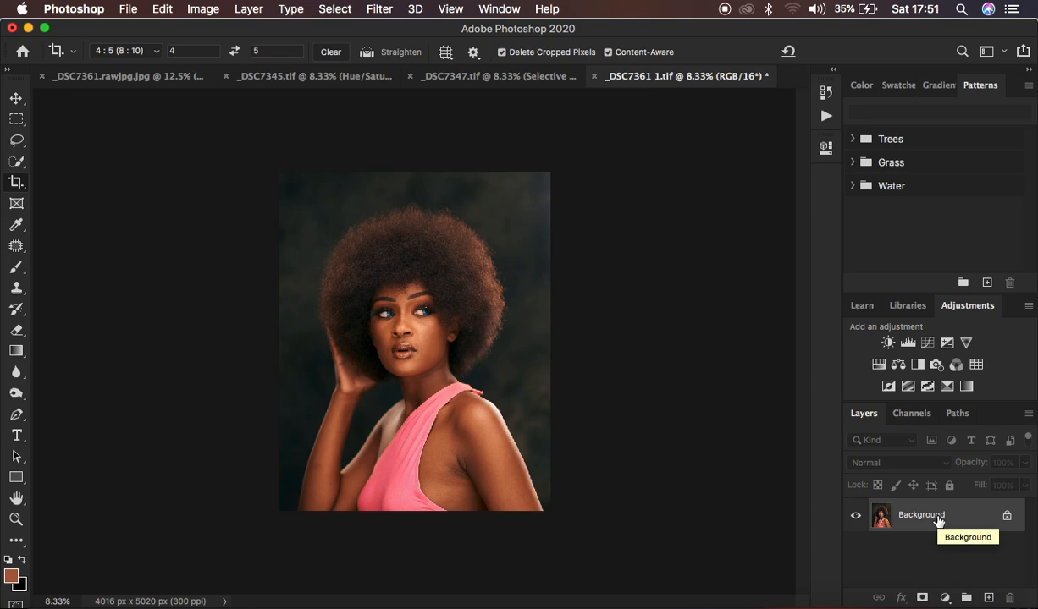
Step: Duplicate the Background layer twice and rename the lower copy LOW FREQ
{"action": "key", "text": "super+j"}
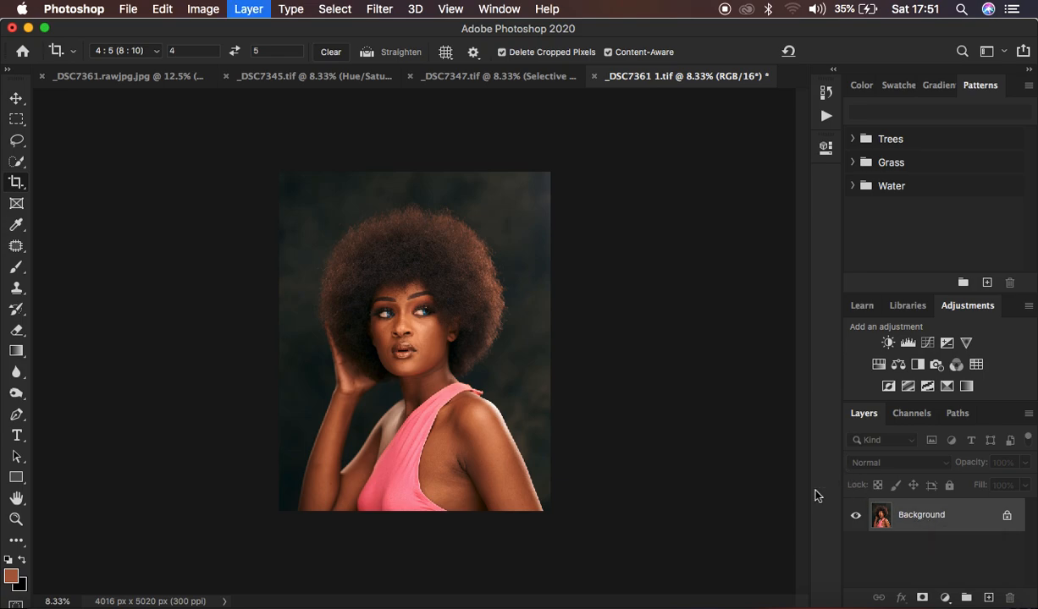
{"action": "key", "text": "super+j"}
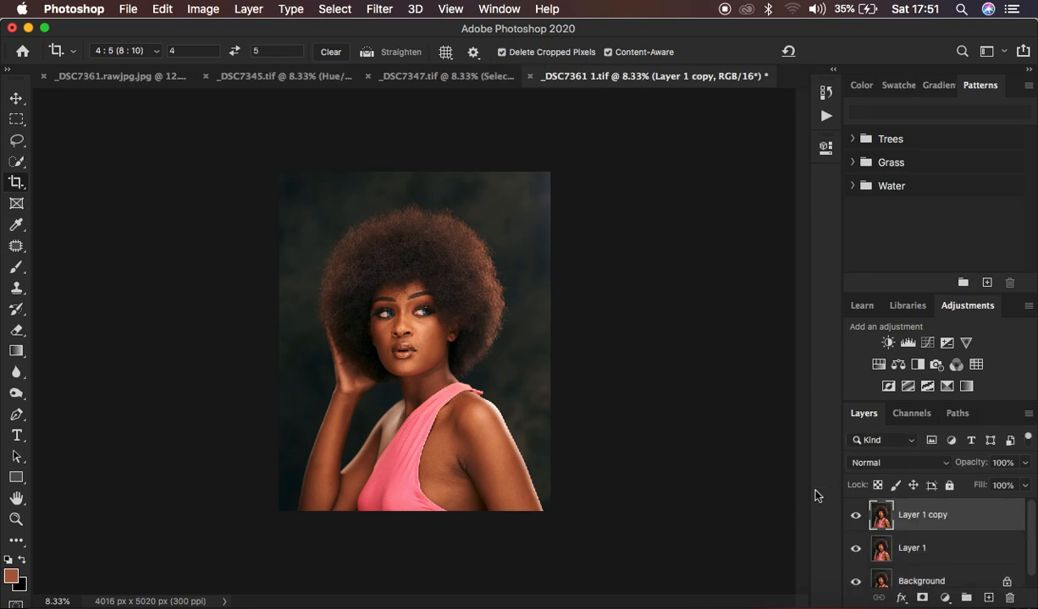
{"action": "double_click", "coordinate": [912, 549]}
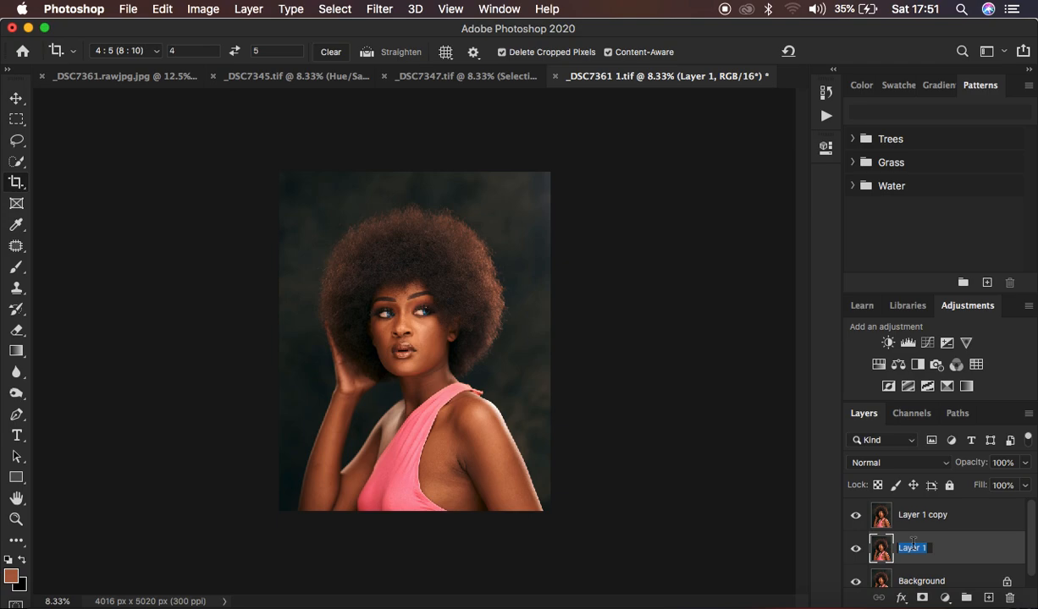
{"action": "type", "text": "LOW "}
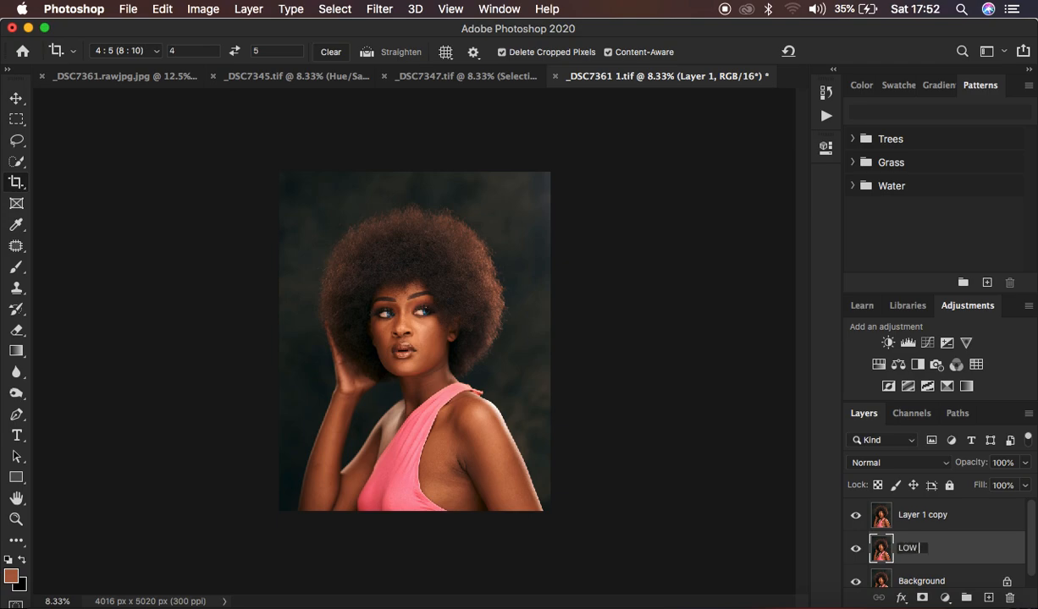
{"action": "type", "text": "FREQ"}
{"action": "key", "text": "Return"}
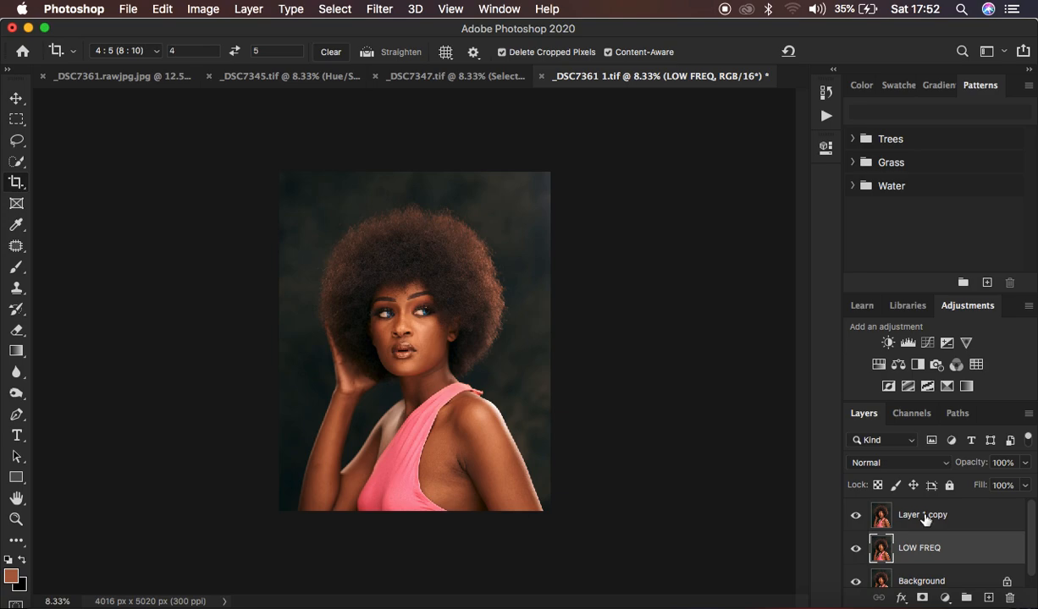
Step: Rename the upper copy of the portrait layer HIGH FREQ
{"action": "double_click", "coordinate": [913, 517]}
{"action": "type", "text": "HI"}
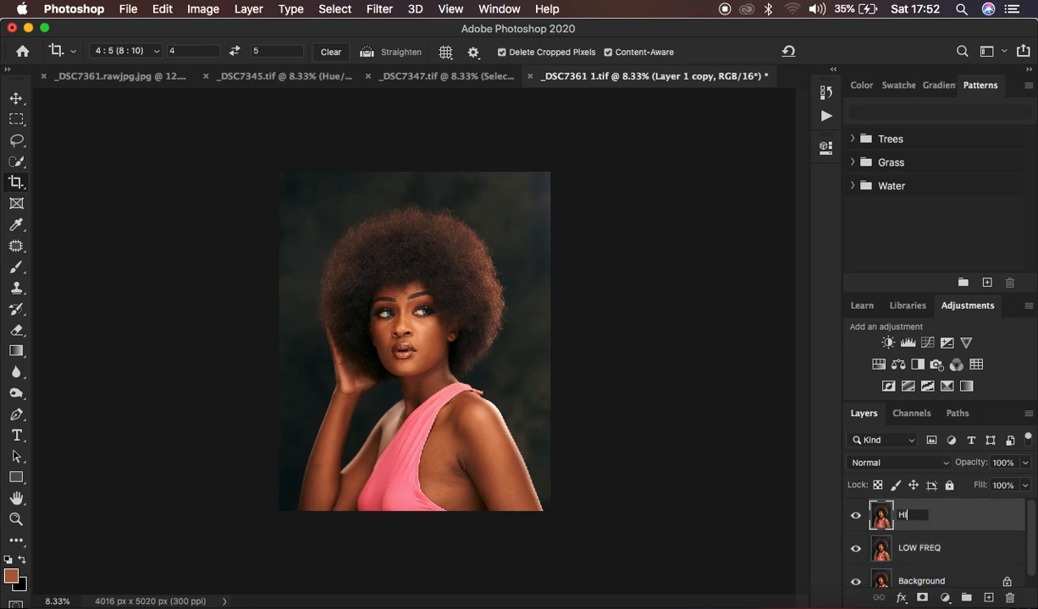
{"action": "type", "text": "GH FREQ"}
{"action": "key", "text": "Return"}
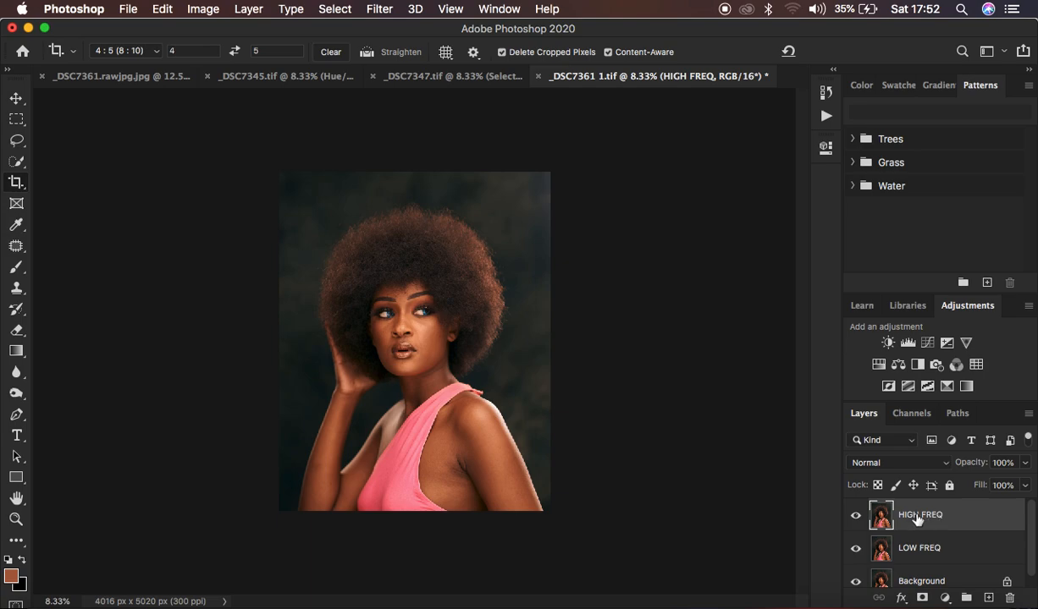
Step: Hide the HIGH FREQ layer and open the Gaussian Blur filter for the LOW FREQ layer
{"action": "left_click", "coordinate": [855, 514]}
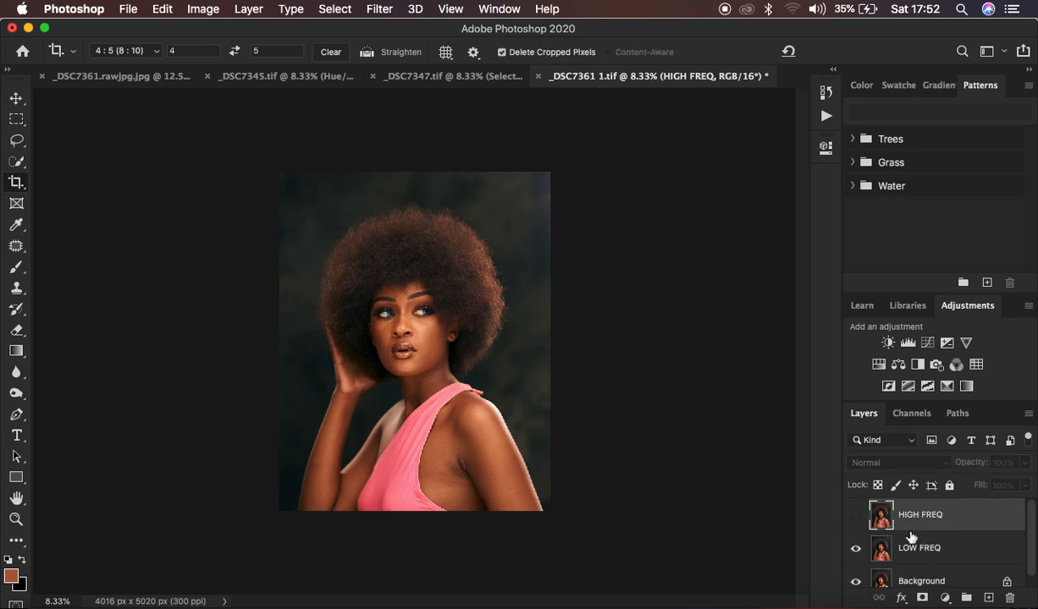
{"action": "left_click", "coordinate": [927, 552]}
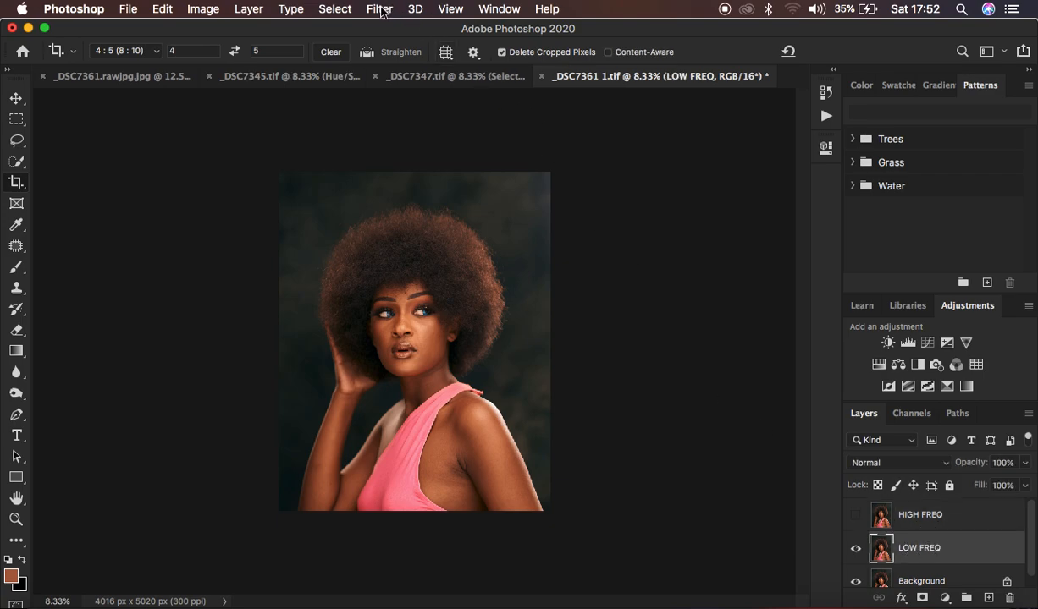
{"action": "left_click", "coordinate": [17, 140]}
{"action": "left_click", "coordinate": [376, 10]}
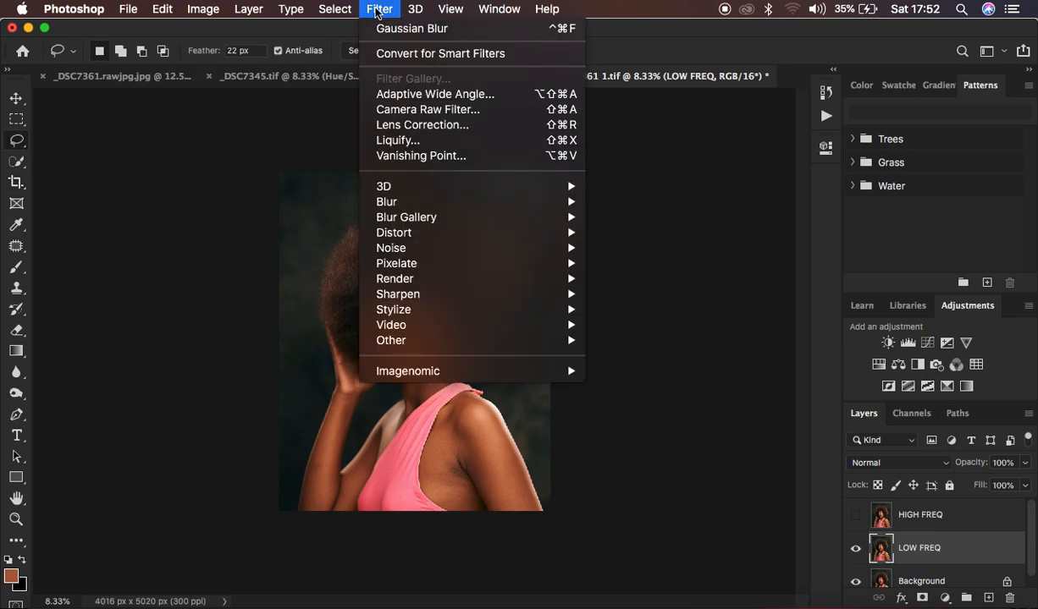
{"action": "mouse_move", "coordinate": [420, 201]}
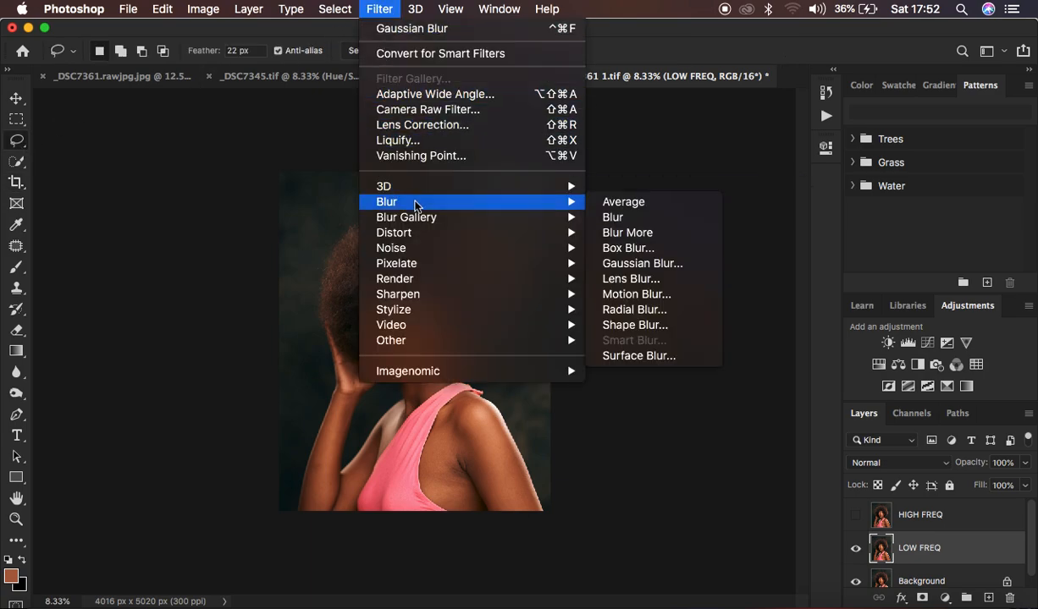
{"action": "left_click", "coordinate": [641, 263]}
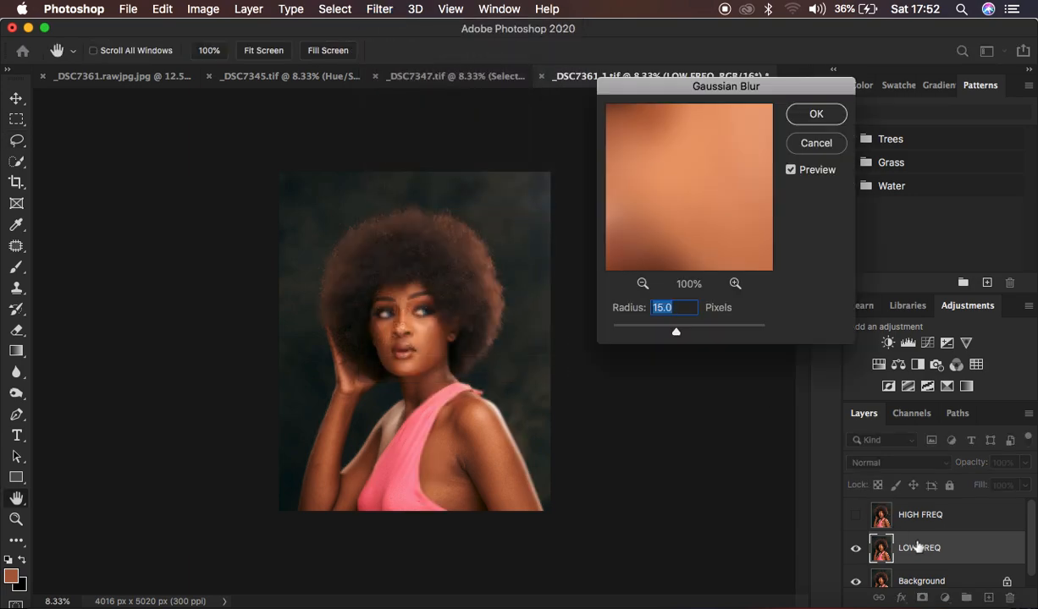
Step: Reduce the Gaussian Blur radius to 0.1 pixels and examine the skin texture around the nose in the filter preview
{"action": "left_click_drag", "start_coordinate": [675, 331], "coordinate": [565, 330]}
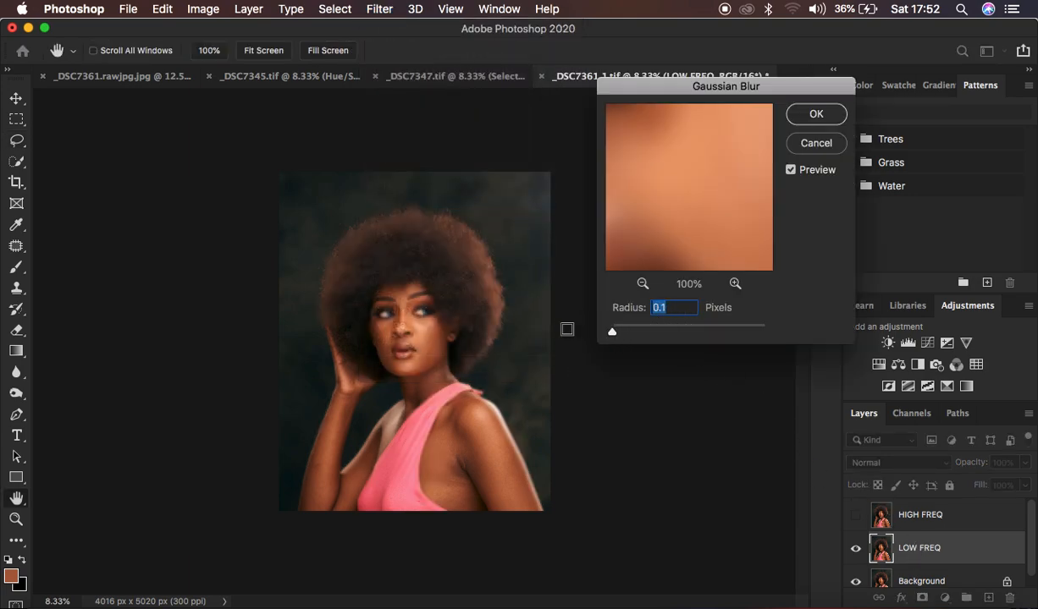
{"action": "left_click_drag", "start_coordinate": [653, 155], "coordinate": [690, 293]}
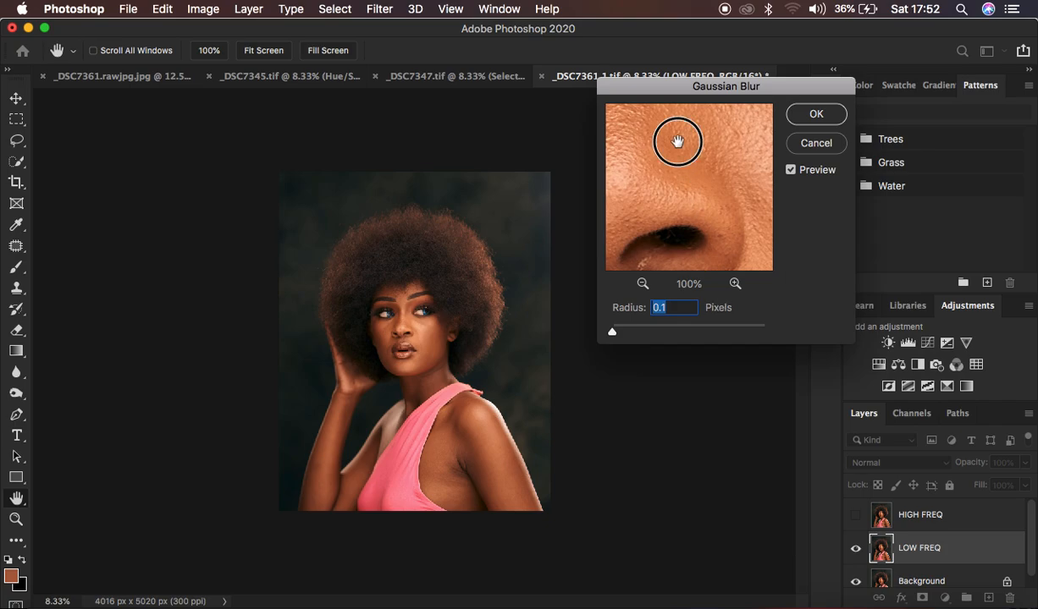
{"action": "left_click_drag", "start_coordinate": [649, 135], "coordinate": [666, 237]}
{"action": "left_click_drag", "start_coordinate": [637, 169], "coordinate": [704, 220]}
{"action": "left_click", "coordinate": [682, 177]}
{"action": "left_click_drag", "start_coordinate": [682, 178], "coordinate": [692, 197]}
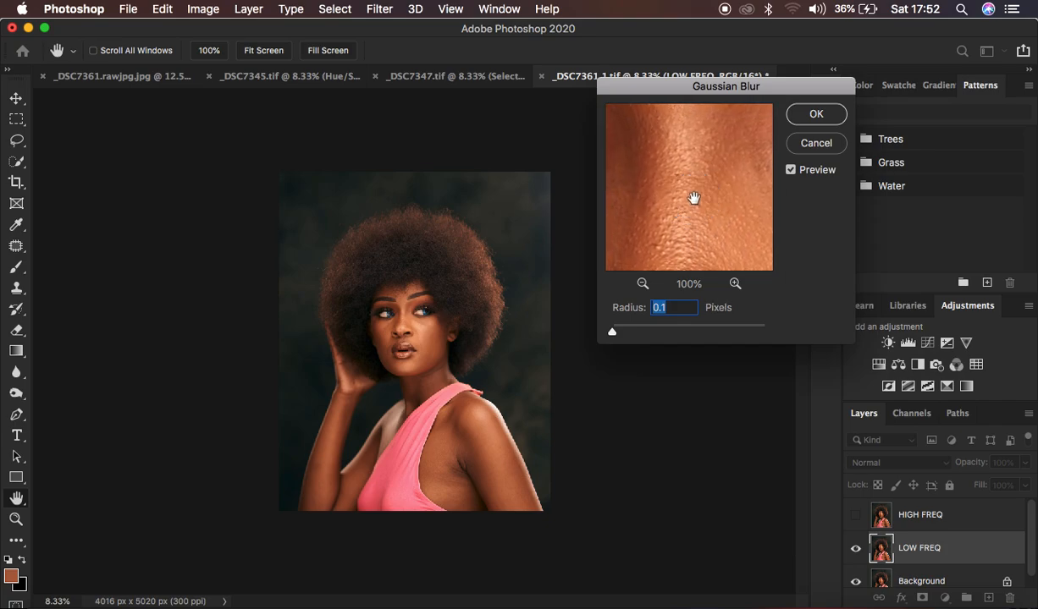
{"action": "left_click_drag", "start_coordinate": [682, 180], "coordinate": [670, 151]}
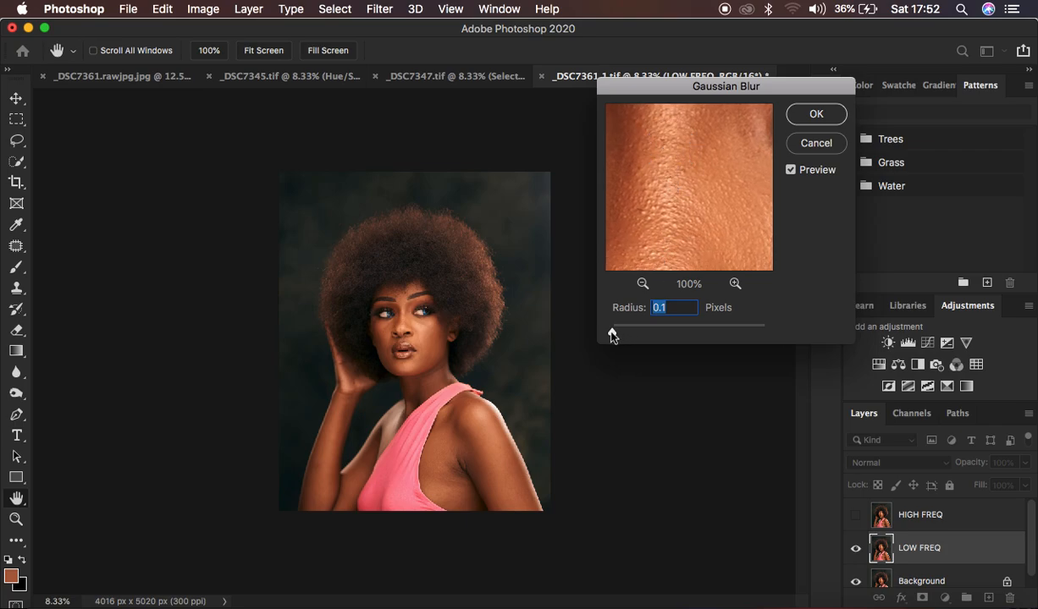
Step: Set the Gaussian Blur radius to 5.0 pixels, check the skin in the preview, and apply the blur to LOW FREQ
{"action": "left_click_drag", "start_coordinate": [613, 337], "coordinate": [654, 335]}
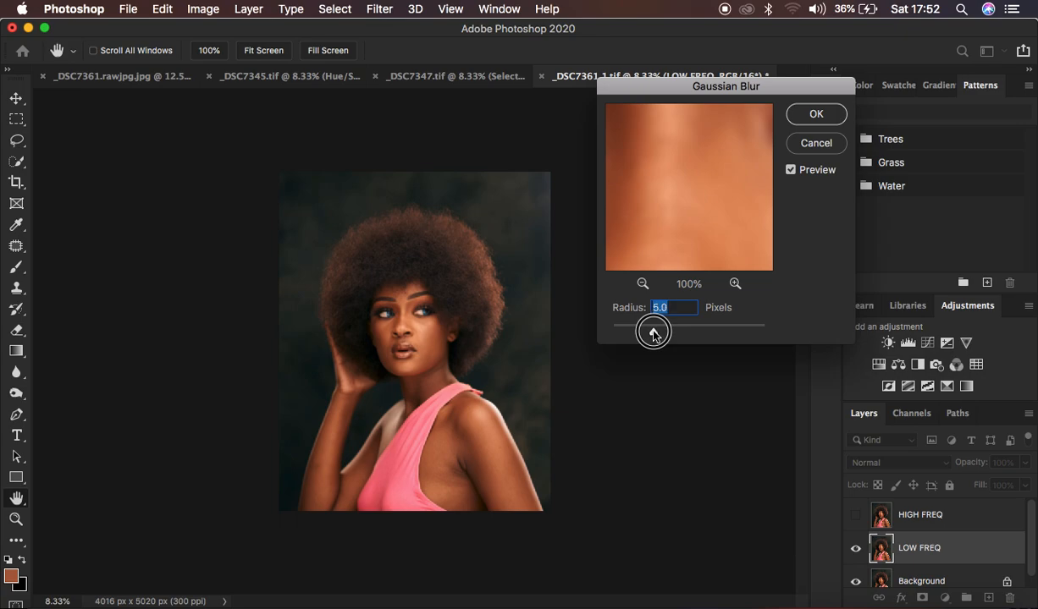
{"action": "left_click_drag", "start_coordinate": [646, 151], "coordinate": [604, 199]}
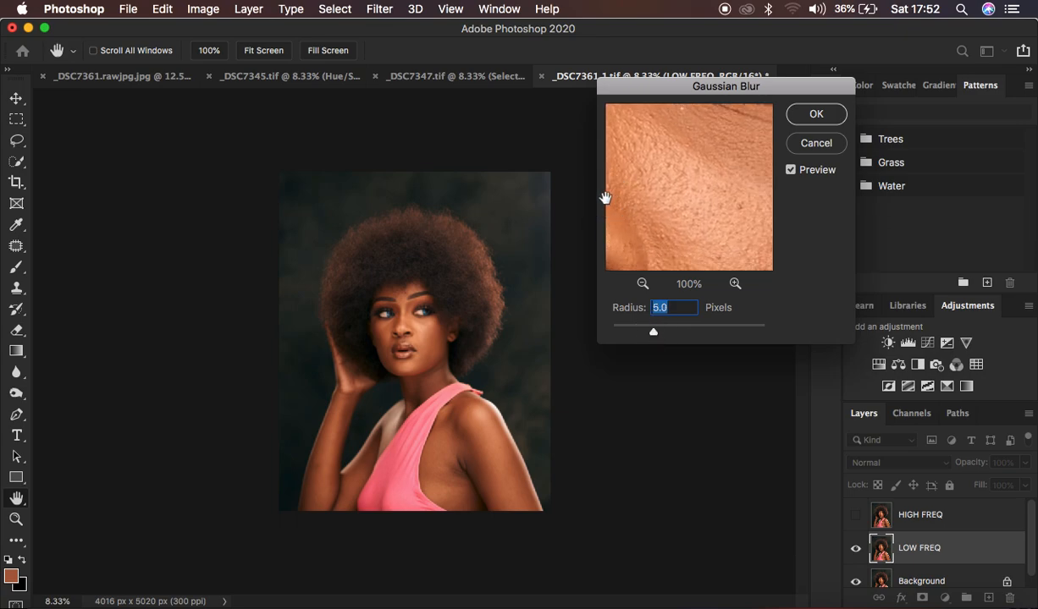
{"action": "left_click_drag", "start_coordinate": [701, 201], "coordinate": [637, 217]}
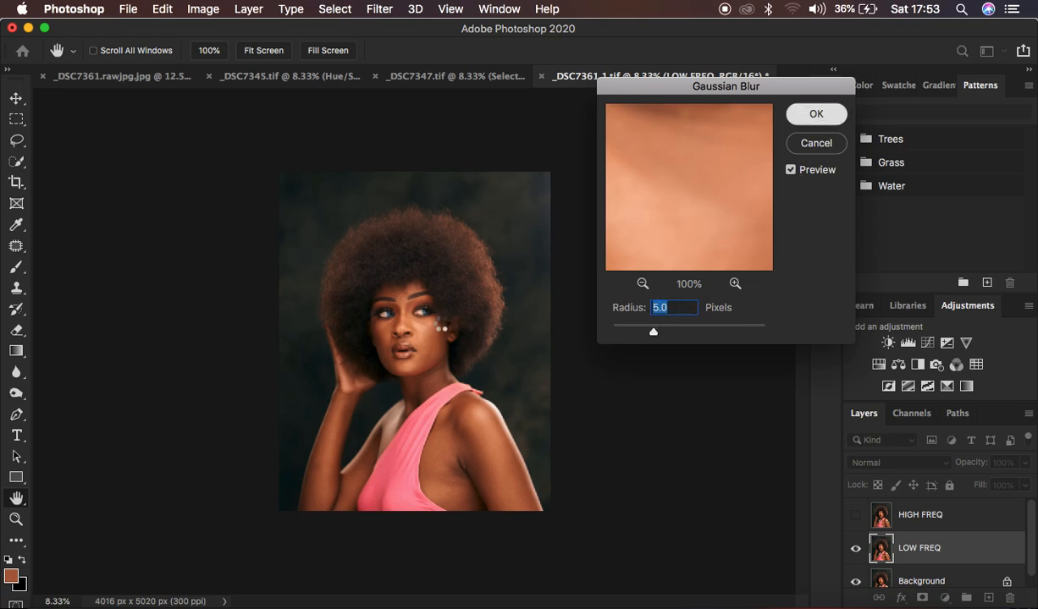
{"action": "key", "text": "Return"}
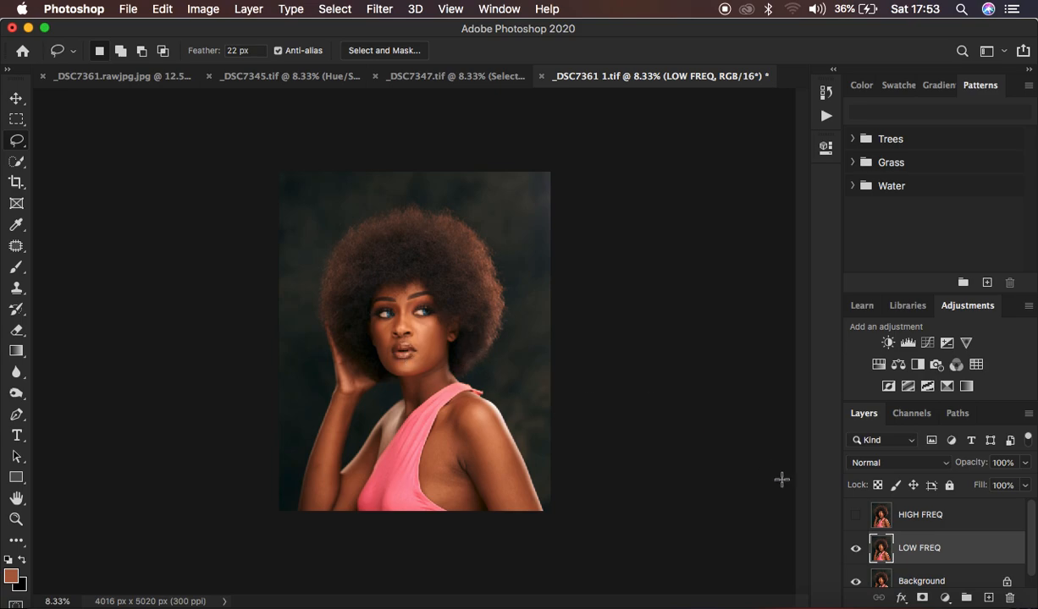
Step: Make the HIGH FREQ layer active and visible, and open Apply Image for it
{"action": "left_click", "coordinate": [931, 518]}
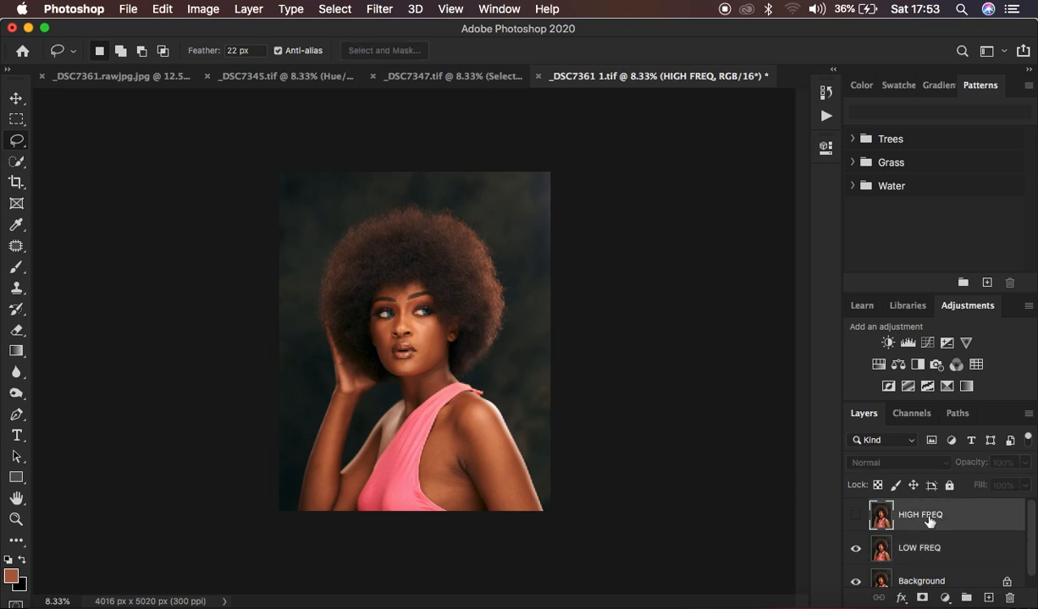
{"action": "left_click", "coordinate": [855, 516]}
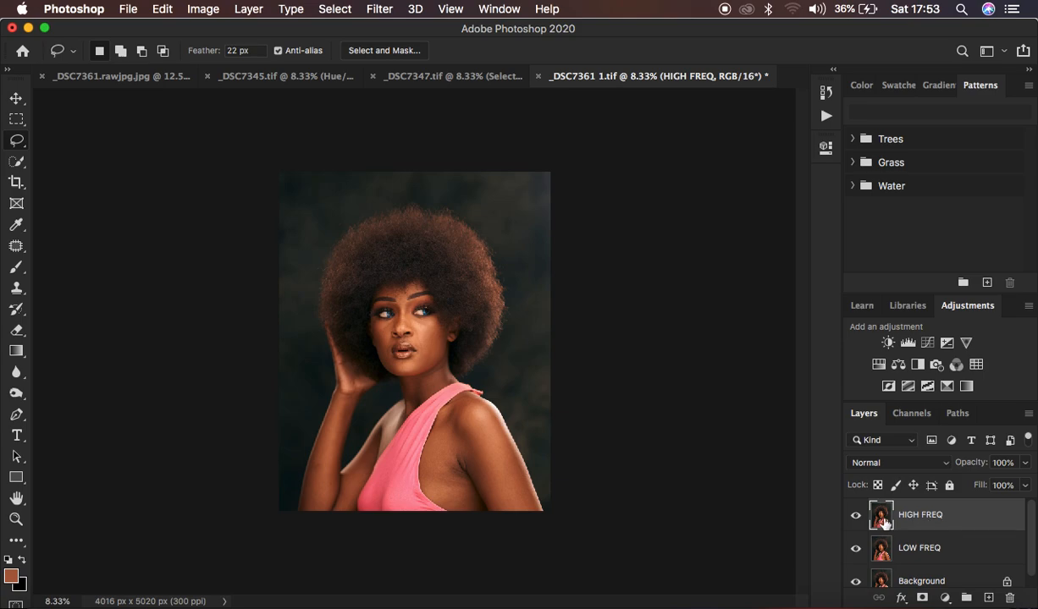
{"action": "left_click", "coordinate": [197, 10]}
{"action": "left_click", "coordinate": [233, 254]}
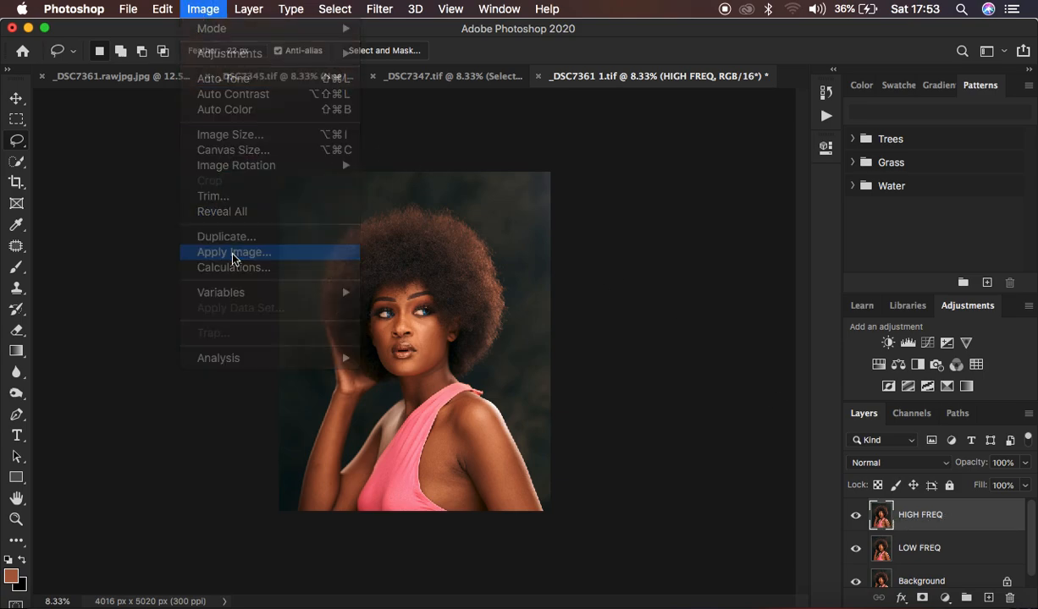
{"action": "left_click", "coordinate": [673, 119]}
{"action": "left_click_drag", "start_coordinate": [674, 119], "coordinate": [777, 117]}
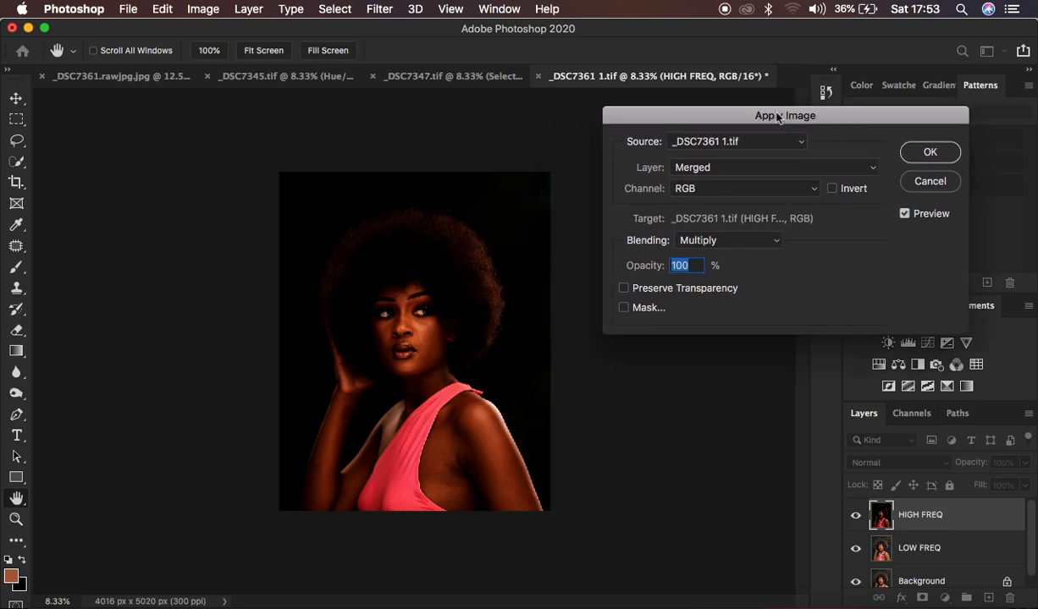
Step: Set the Apply Image source layer to LOW FREQ and its blending to Subtract, and check the previewed texture on the face
{"action": "left_click", "coordinate": [671, 166]}
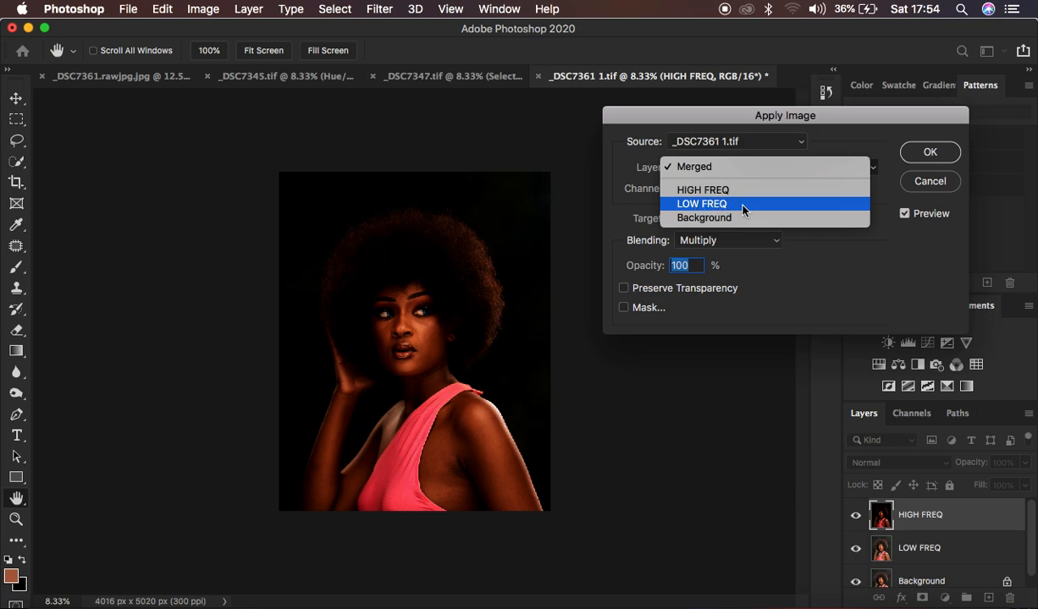
{"action": "left_click", "coordinate": [703, 205]}
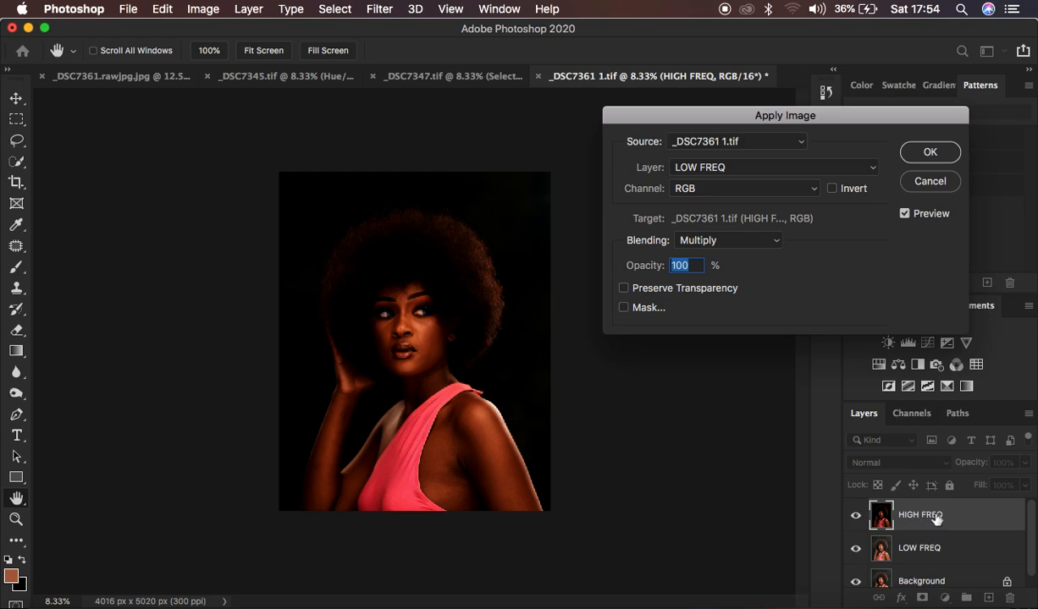
{"action": "left_click", "coordinate": [711, 241]}
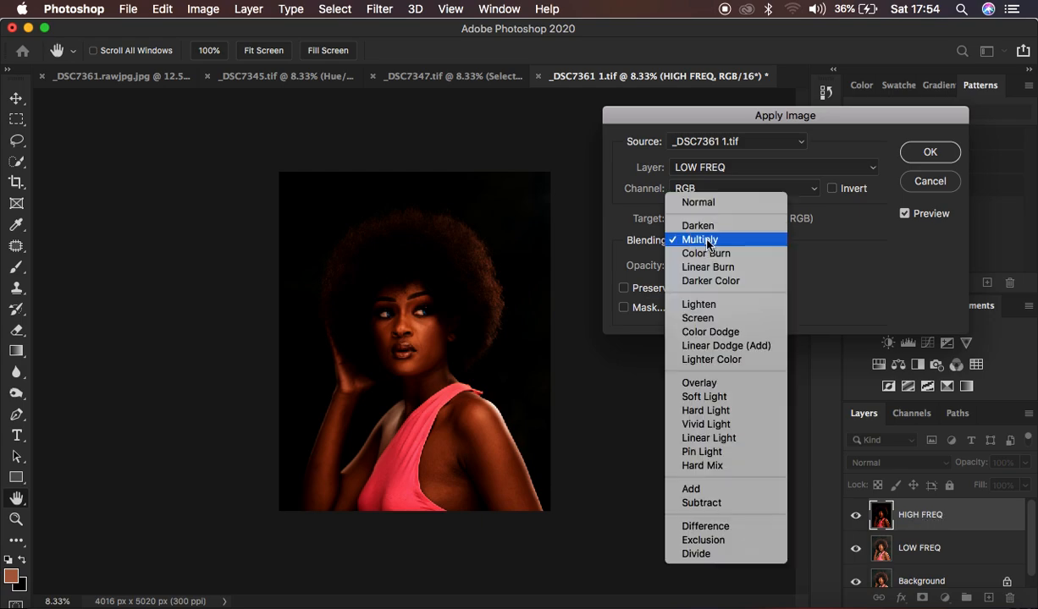
{"action": "left_click", "coordinate": [741, 110]}
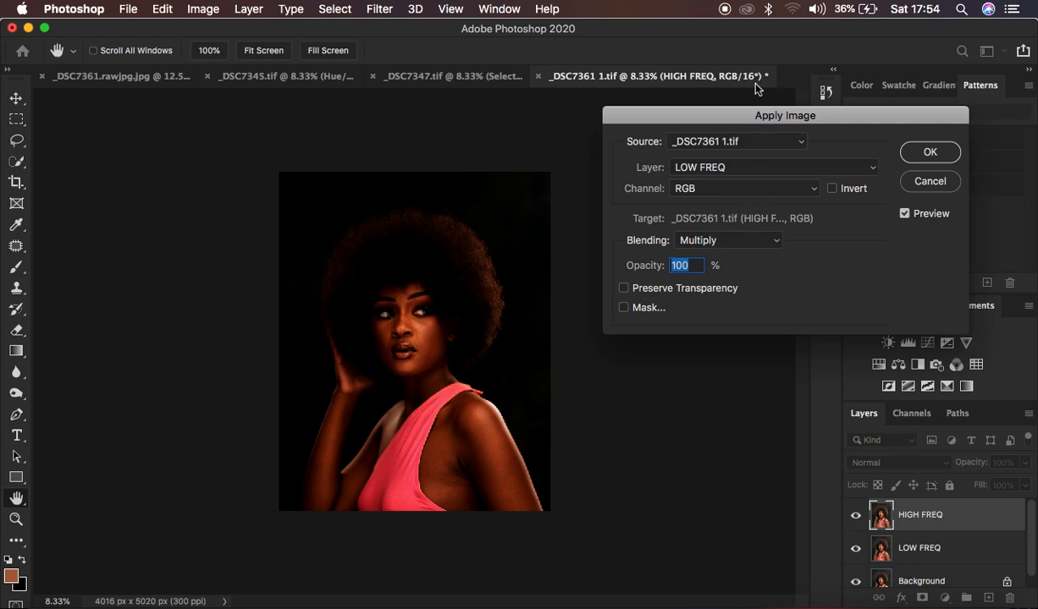
{"action": "left_click", "coordinate": [707, 241]}
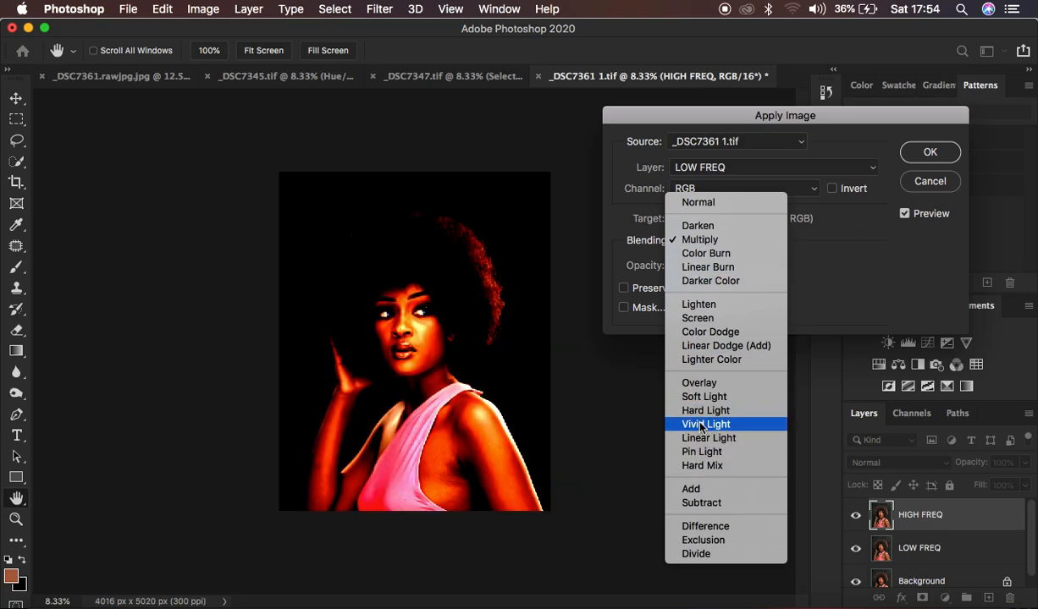
{"action": "left_click", "coordinate": [702, 502]}
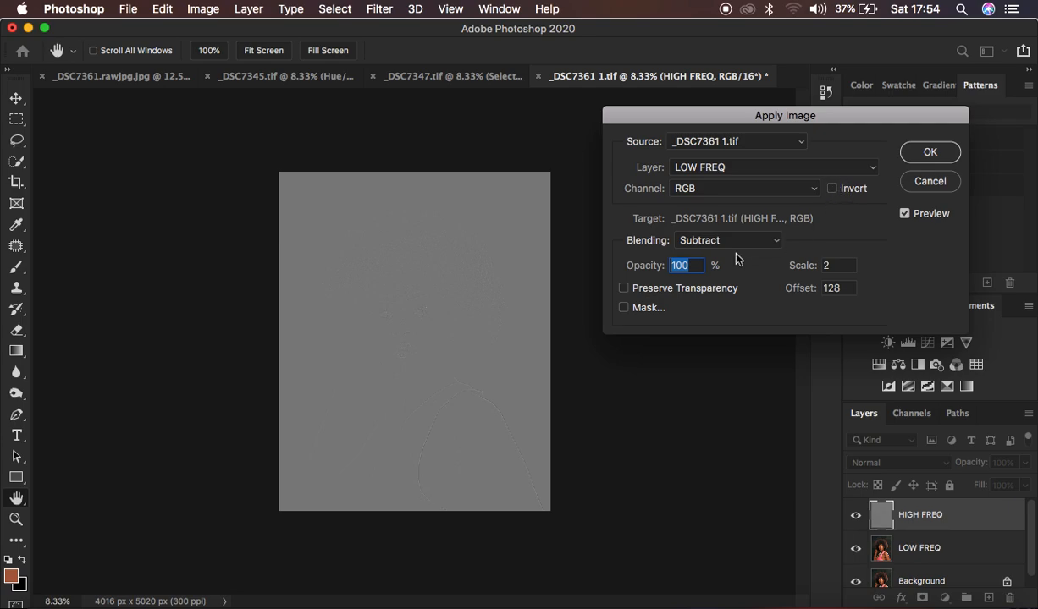
{"action": "key", "text": "super+plus"}
{"action": "key", "text": "super+plus"}
{"action": "key", "text": "super+plus"}
{"action": "key", "text": "super+plus"}
{"action": "key", "text": "super+plus"}
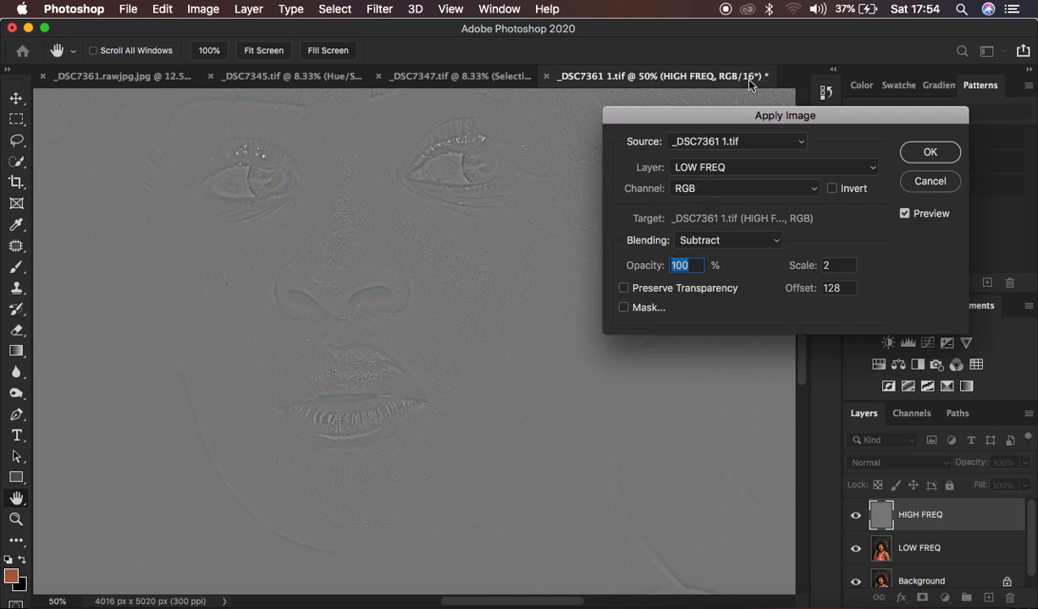
Step: Change the Apply Image blending to Add with Invert enabled, scale 2 and offset 0, and apply it to HIGH FREQ
{"action": "left_click", "coordinate": [730, 241]}
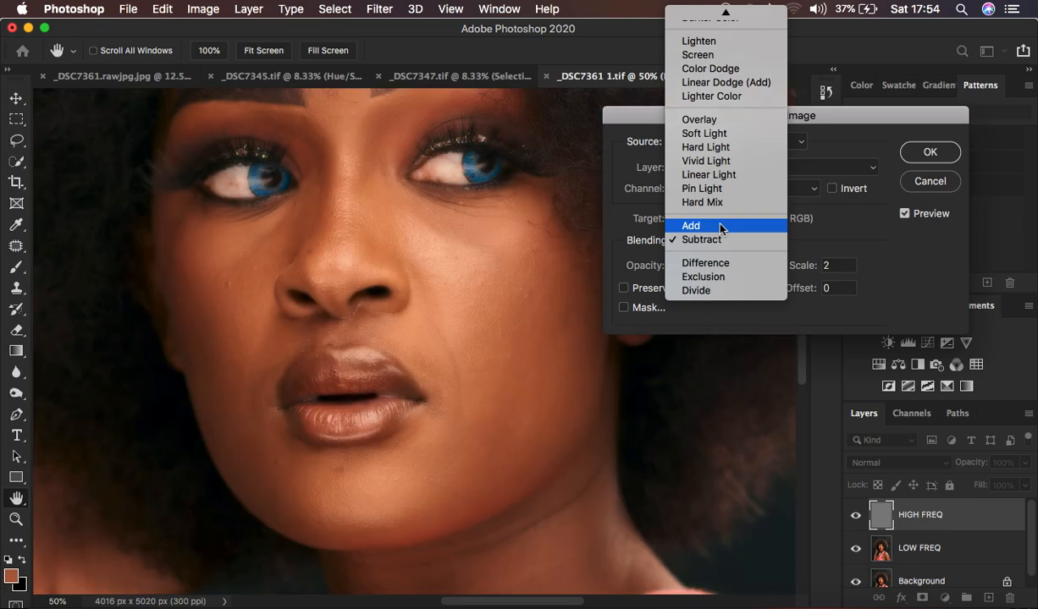
{"action": "left_click", "coordinate": [721, 226]}
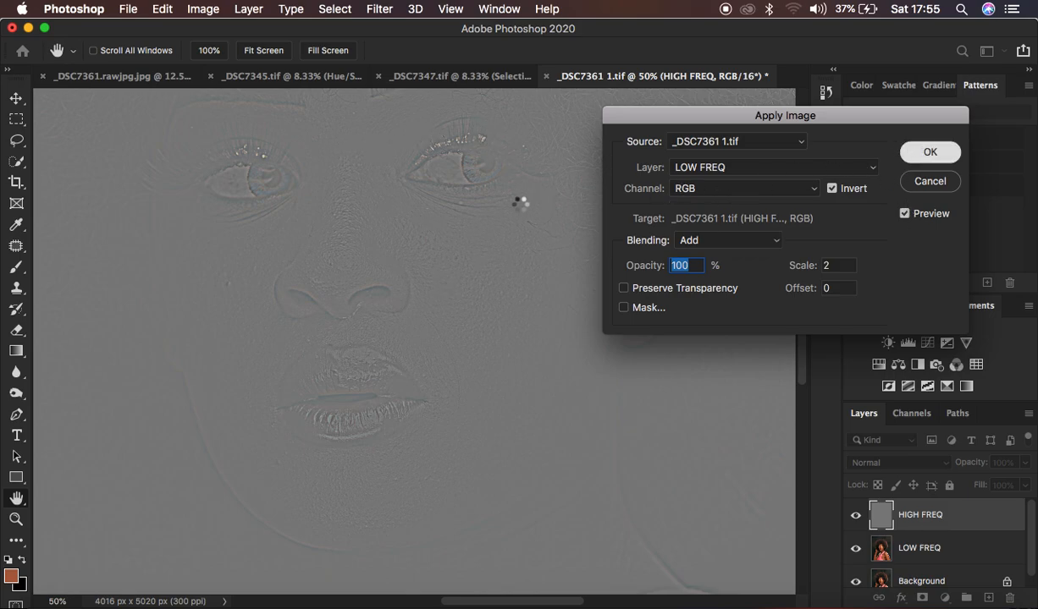
{"action": "key", "text": "Return"}
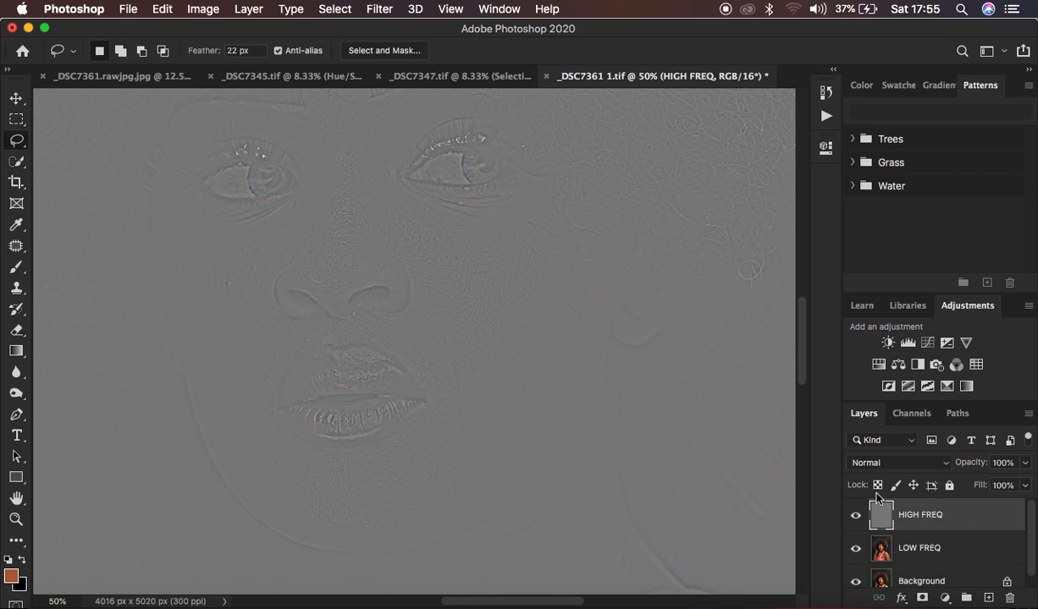
Step: Set the blend mode of the HIGH FREQ layer to Linear Light
{"action": "left_click", "coordinate": [888, 464]}
{"action": "left_click", "coordinate": [782, 453]}
{"action": "left_click", "coordinate": [885, 463]}
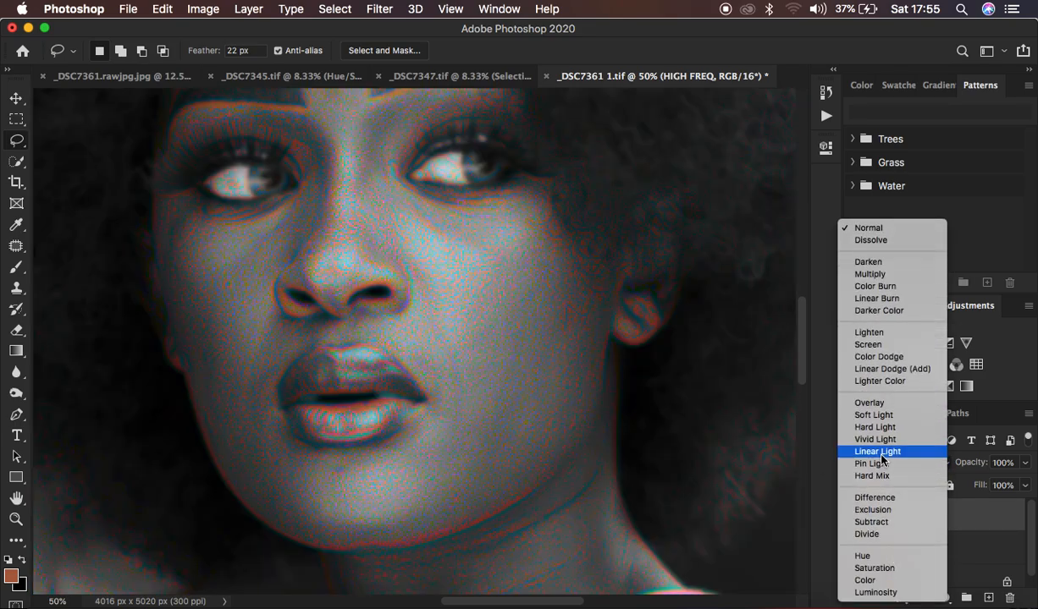
{"action": "left_click", "coordinate": [880, 452]}
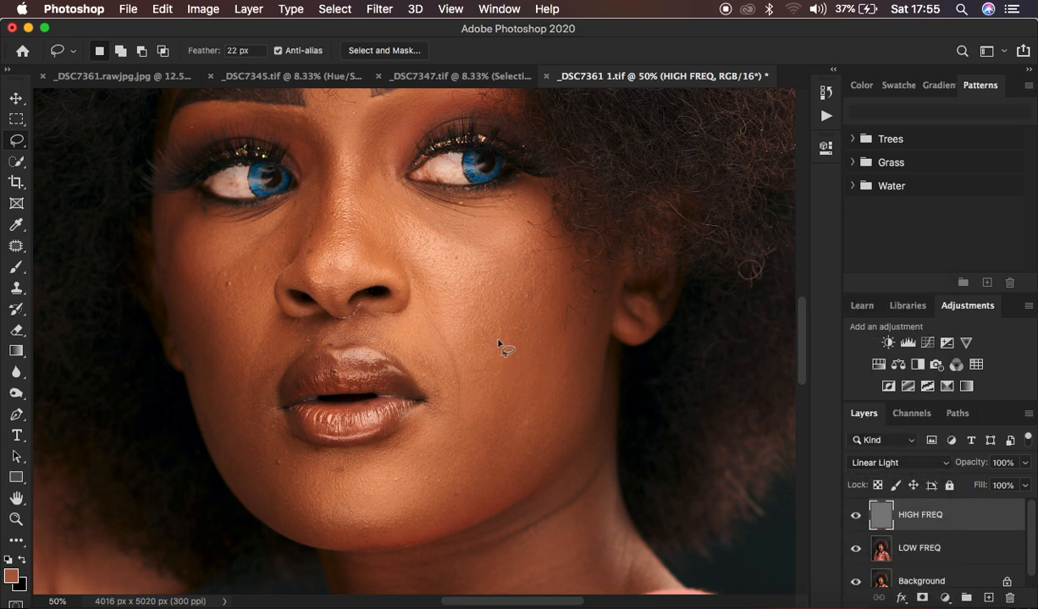
Step: Group the HIGH FREQ and LOW FREQ layers, name the group "freq sep", and expand it
{"action": "left_click", "coordinate": [965, 550], "text": "shift"}
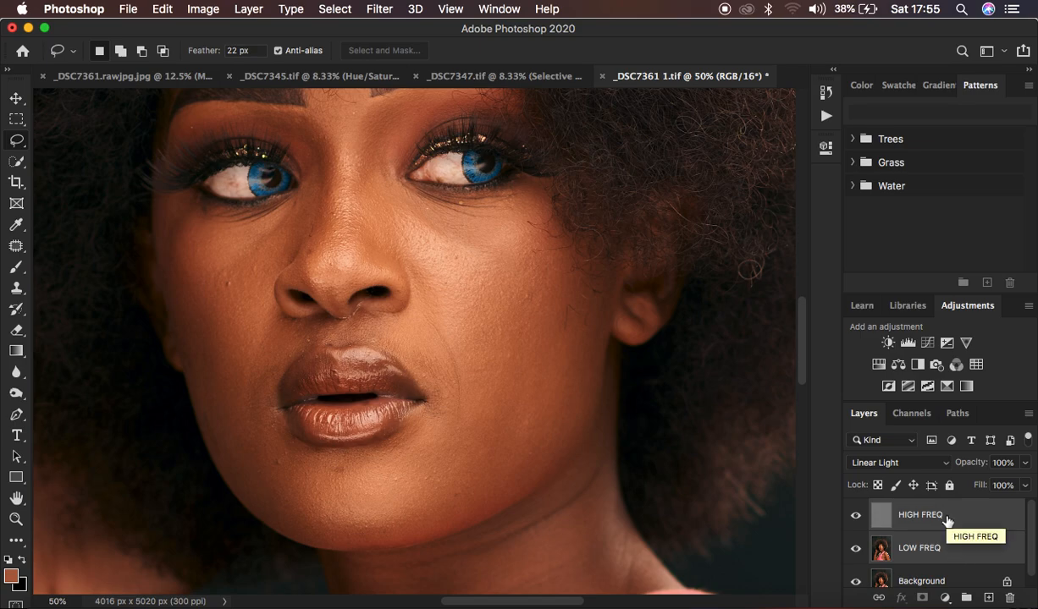
{"action": "key", "text": "super+g"}
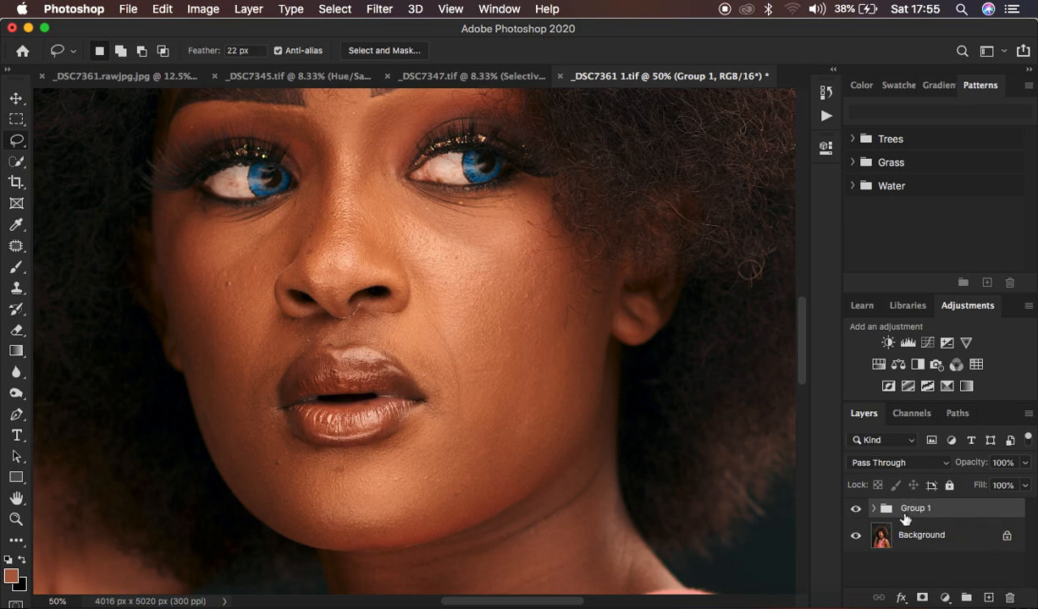
{"action": "double_click", "coordinate": [905, 511]}
{"action": "type", "text": "freq sep"}
{"action": "key", "text": "Return"}
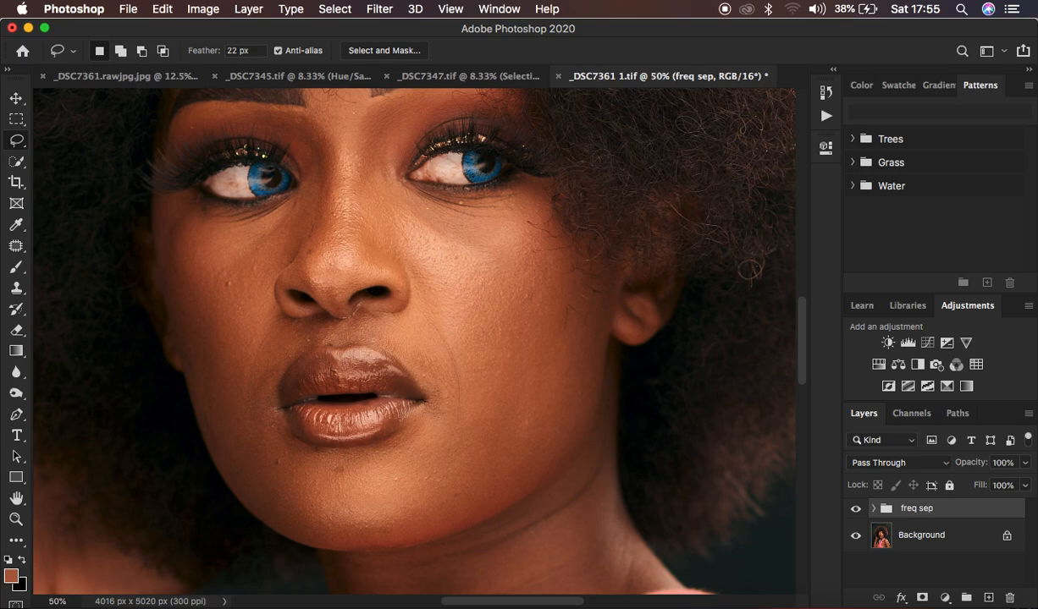
{"action": "left_click", "coordinate": [872, 508]}
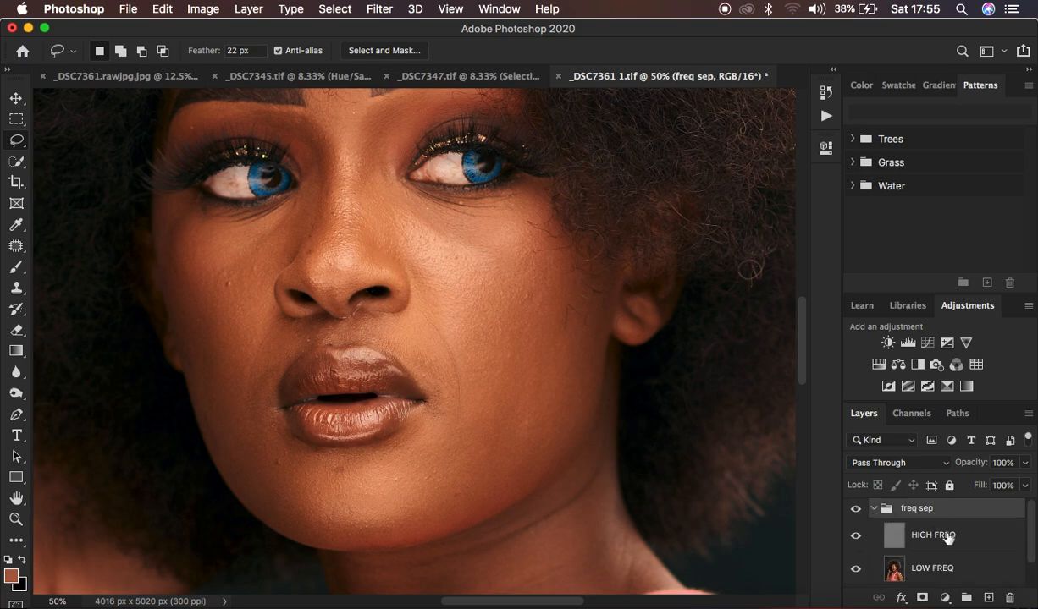
Step: Toggle the freq sep group's visibility to compare the portrait with and without it, both up close and as a whole
{"action": "left_click", "coordinate": [857, 509]}
{"action": "left_click", "coordinate": [857, 509]}
{"action": "left_click", "coordinate": [857, 510]}
{"action": "left_click", "coordinate": [857, 509]}
{"action": "left_click", "coordinate": [857, 510]}
{"action": "left_click", "coordinate": [857, 510]}
{"action": "key", "text": "super+minus"}
{"action": "key", "text": "super+minus"}
{"action": "key", "text": "super+minus"}
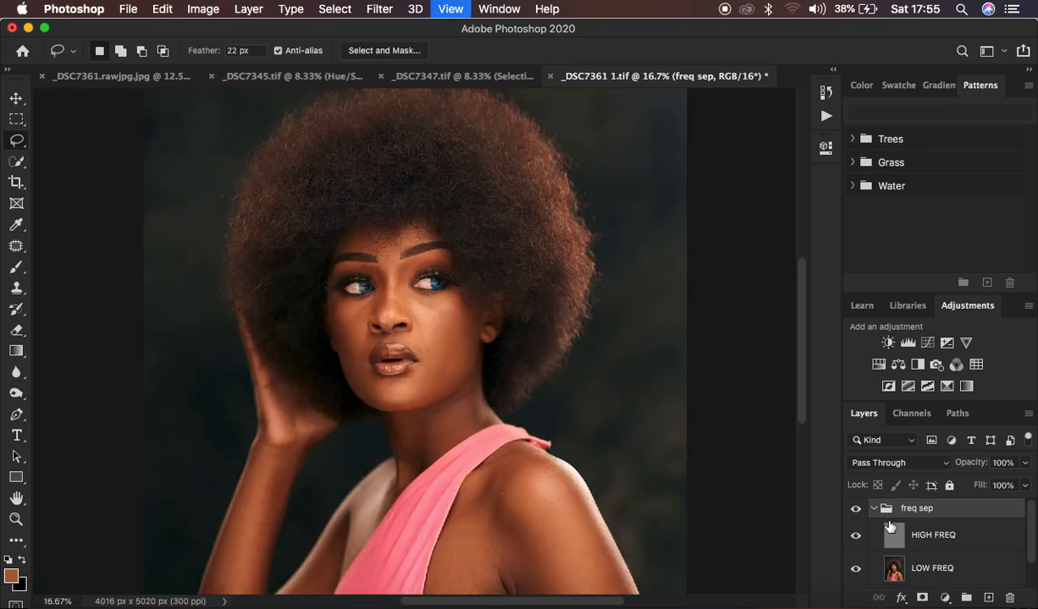
{"action": "key", "text": "super+minus"}
{"action": "key", "text": "super+minus"}
{"action": "key", "text": "super+plus"}
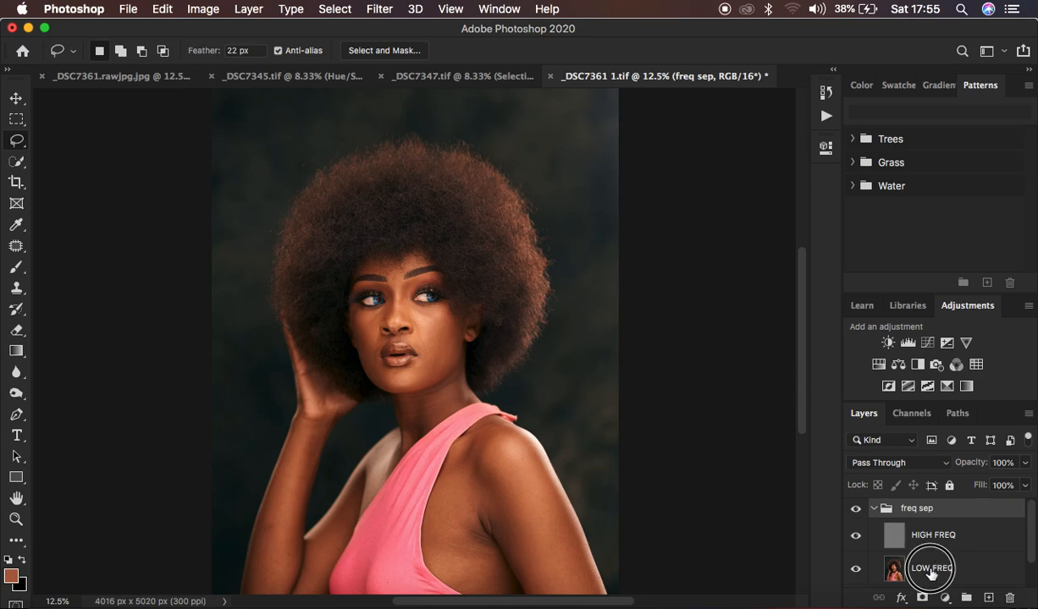
Step: Make the LOW FREQ layer active and switch to the Mixer Brush tool
{"action": "left_click", "coordinate": [945, 567]}
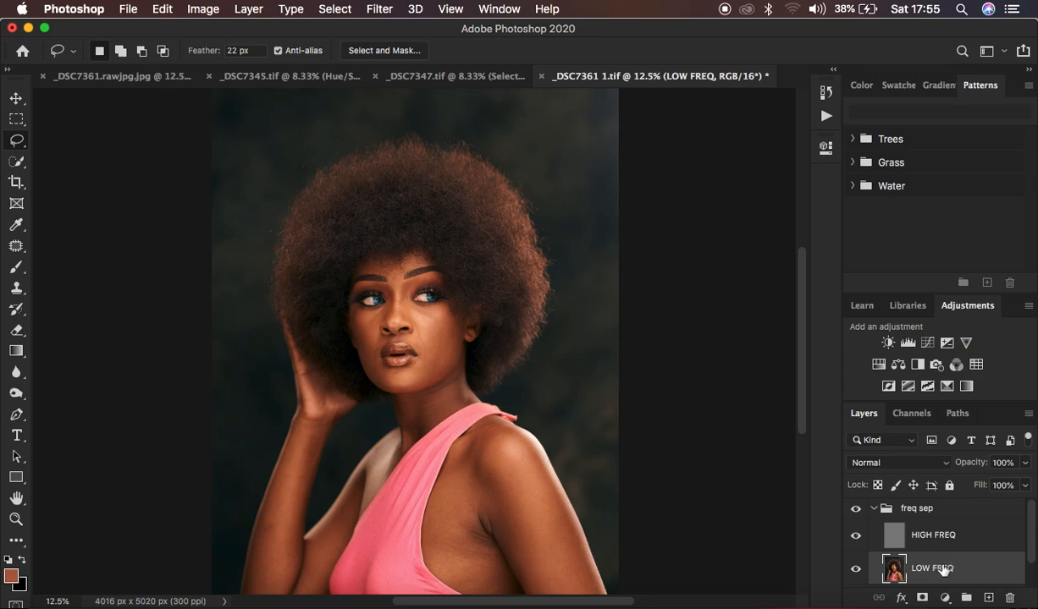
{"action": "left_click", "coordinate": [17, 267]}
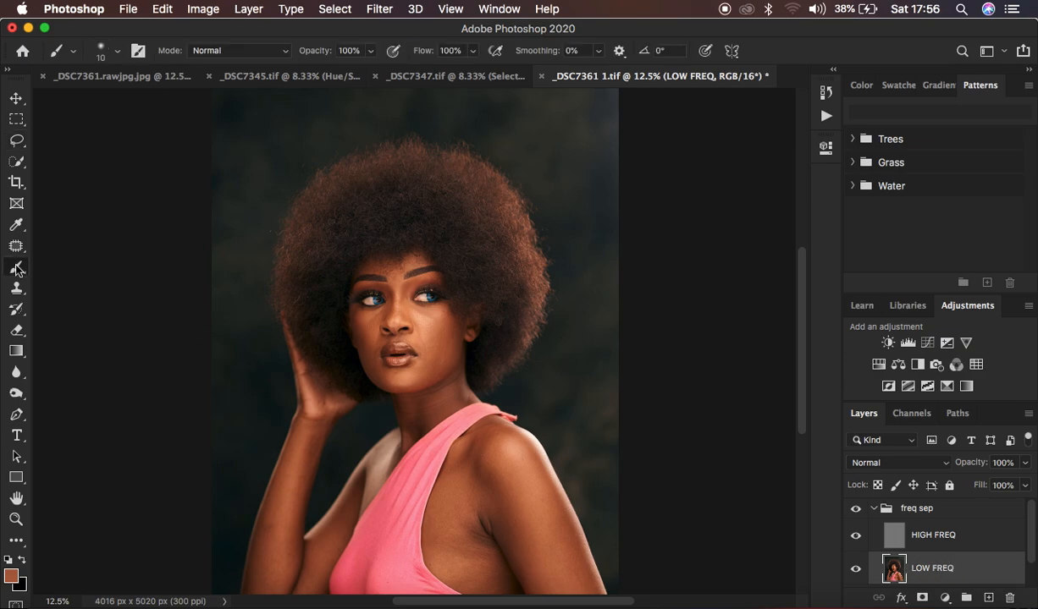
{"action": "left_click", "coordinate": [75, 311]}
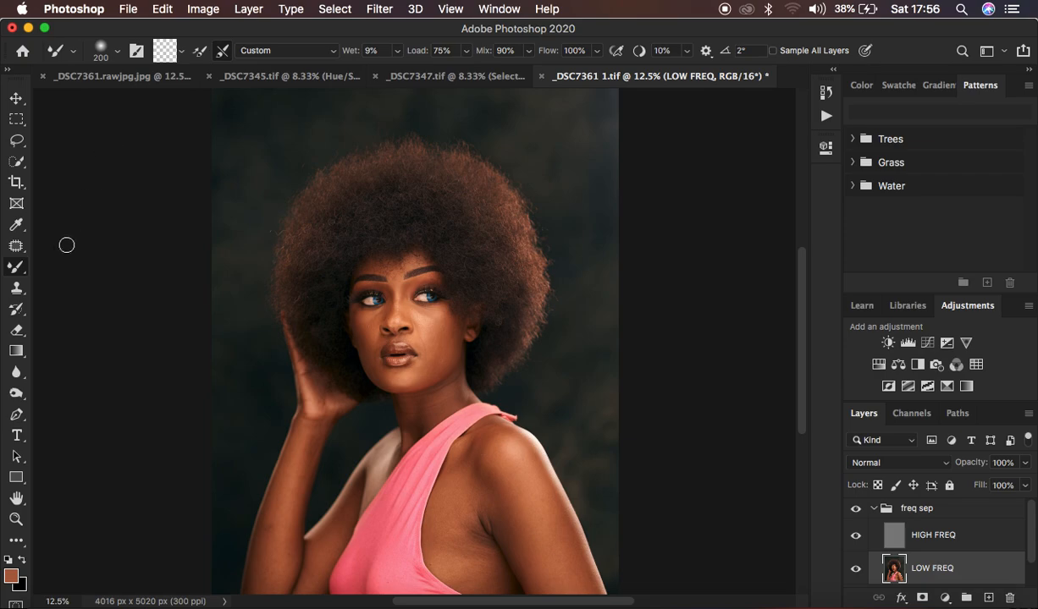
{"action": "right_click", "coordinate": [15, 269]}
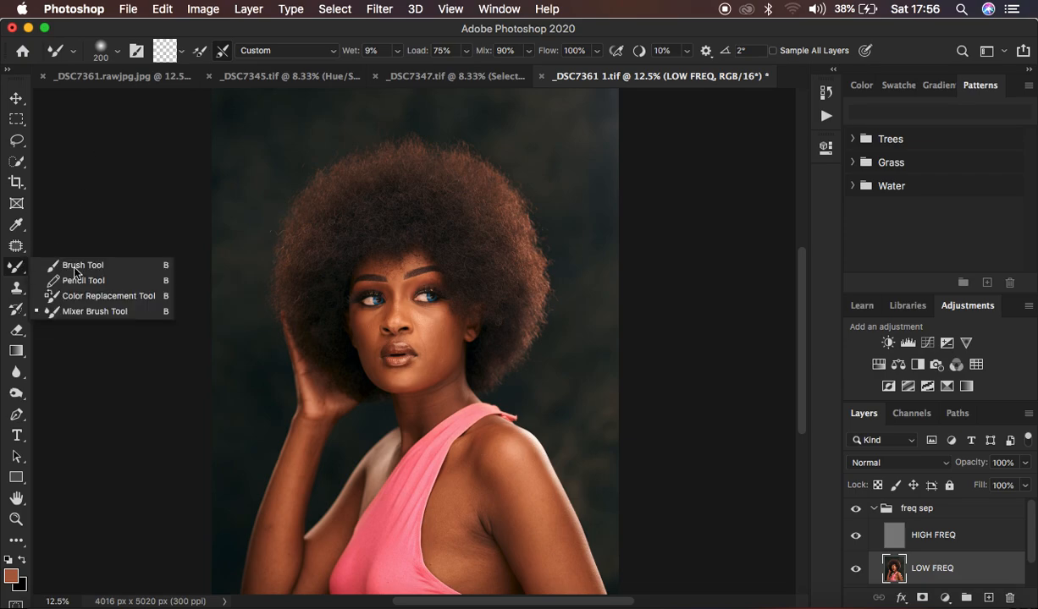
{"action": "left_click", "coordinate": [97, 311]}
Step: Review the Mixer Brush's tool presets and brush tip settings, and apply Clean Brush
{"action": "left_click", "coordinate": [74, 51]}
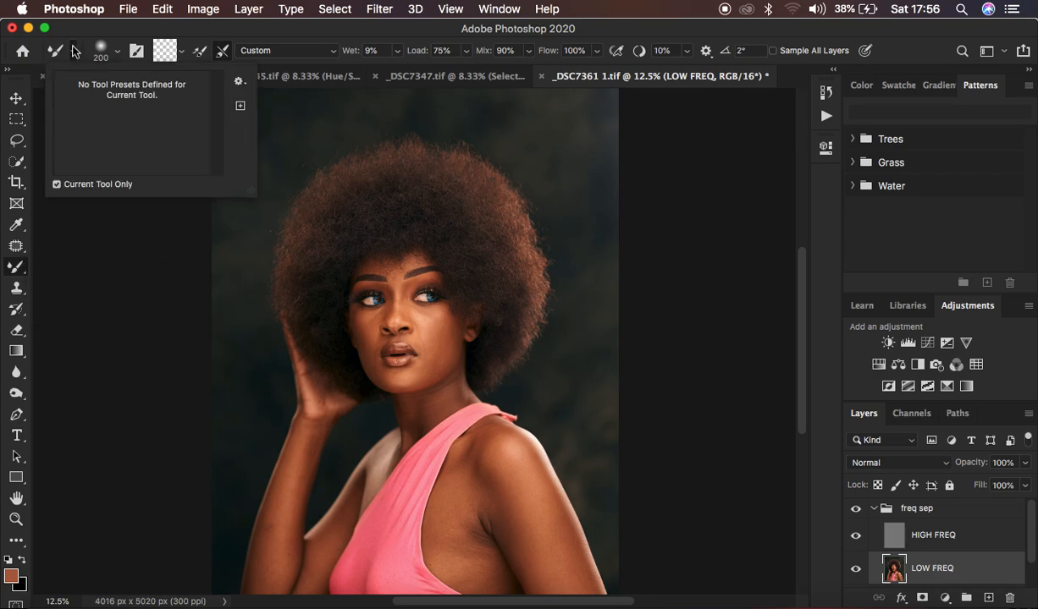
{"action": "left_click", "coordinate": [115, 53]}
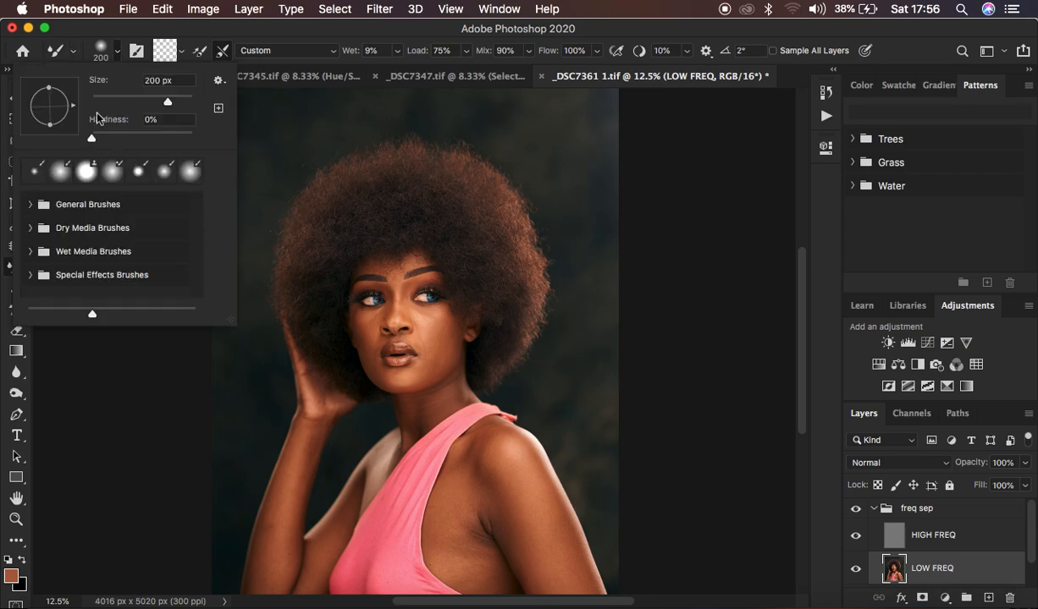
{"action": "left_click", "coordinate": [113, 53]}
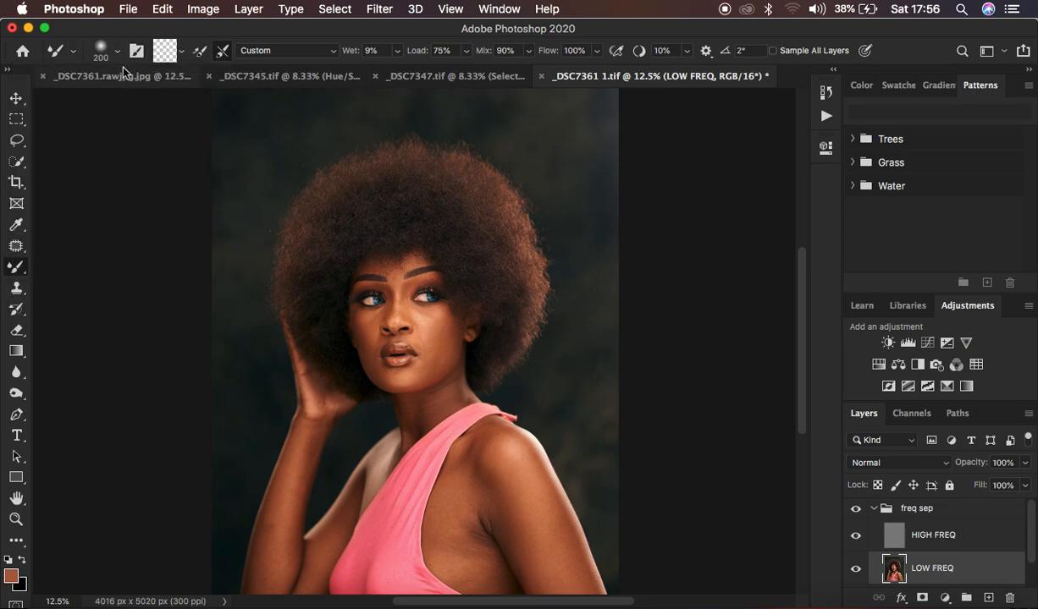
{"action": "left_click", "coordinate": [174, 51]}
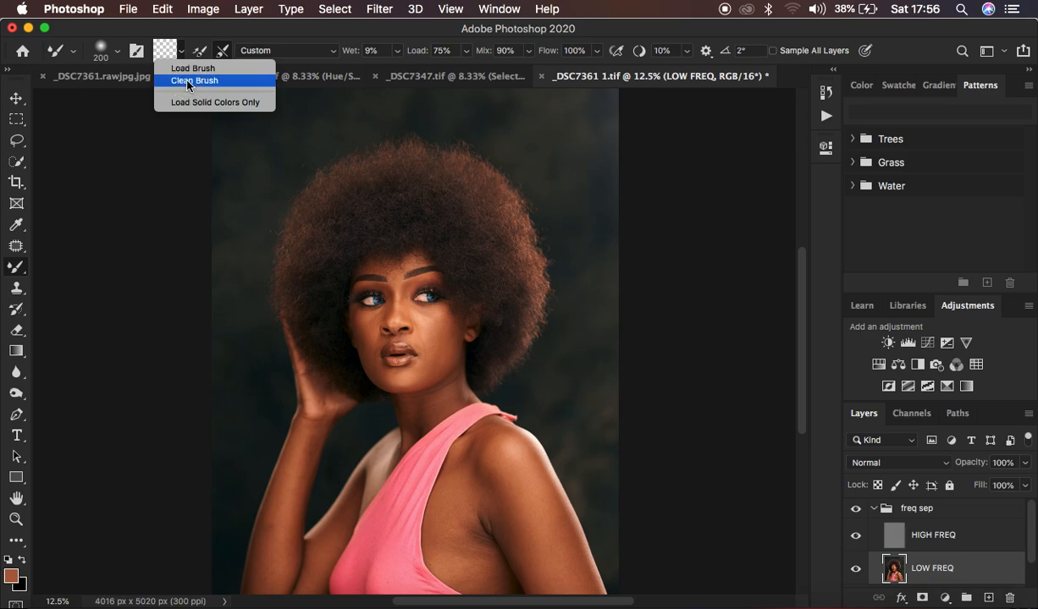
{"action": "left_click", "coordinate": [188, 81]}
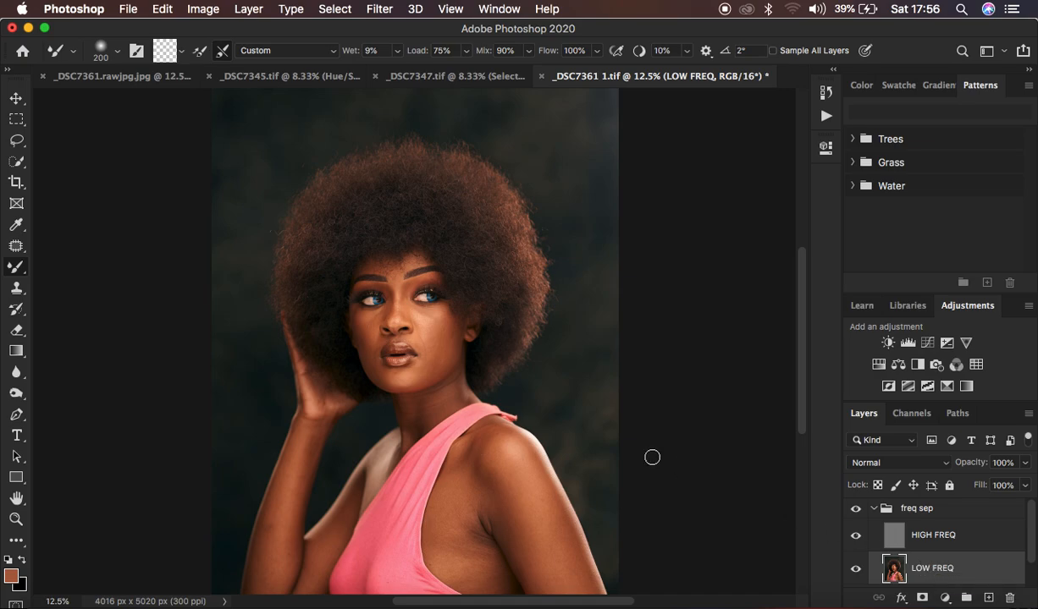
Step: Hide the HIGH FREQ layer so that only the blurred LOW FREQ layer shows on the portrait
{"action": "left_click", "coordinate": [855, 536]}
{"action": "key", "text": "super+minus"}
{"action": "key", "text": "super+plus"}
{"action": "scroll", "coordinate": [543, 319], "scroll_direction": "down", "scroll_amount": 5}
{"action": "scroll", "coordinate": [399, 301], "scroll_direction": "up", "scroll_amount": 2}
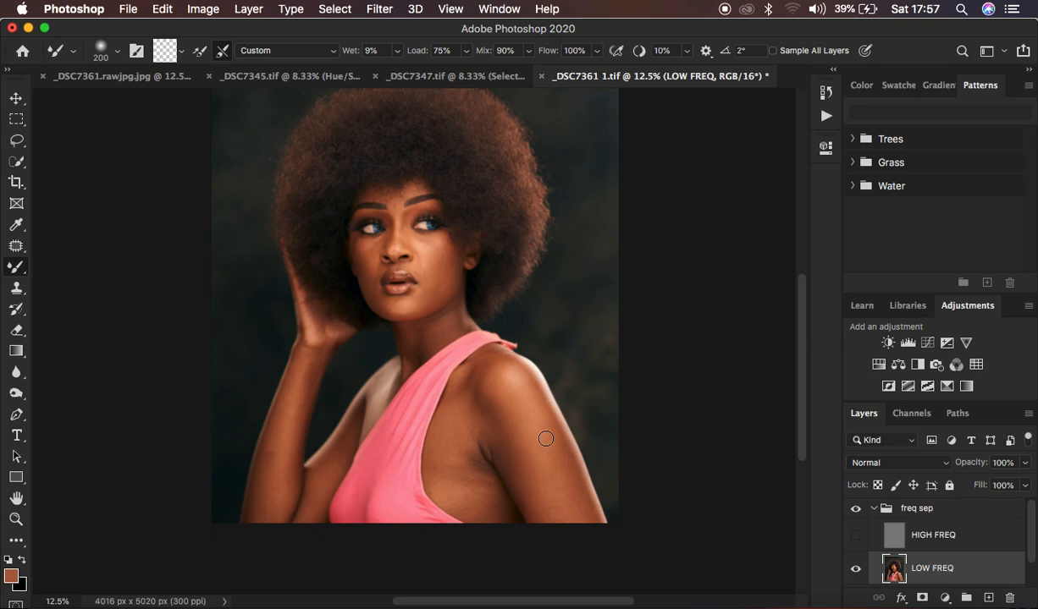
Step: Examine the color and shadow transitions on the neck, shoulder and arm in the LOW FREQ layer
{"action": "key", "text": "super+plus"}
{"action": "key", "text": "super+plus"}
{"action": "key", "text": "super+plus"}
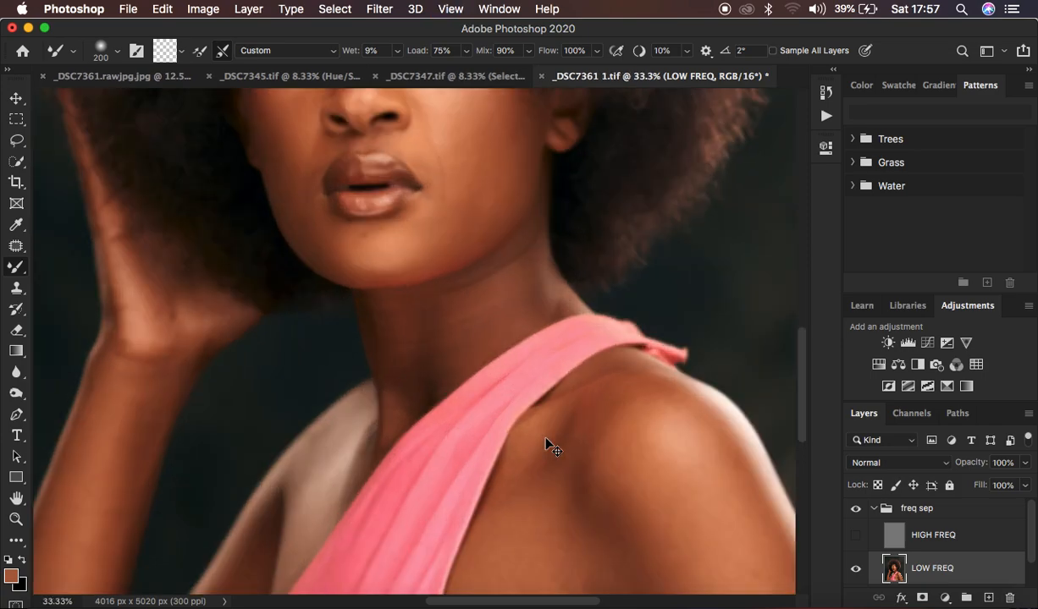
{"action": "key", "text": "super+minus"}
{"action": "key", "text": "super+minus"}
{"action": "key", "text": "super+minus"}
{"action": "key", "text": "super+minus"}
{"action": "key", "text": "super+minus"}
{"action": "key", "text": "super+plus"}
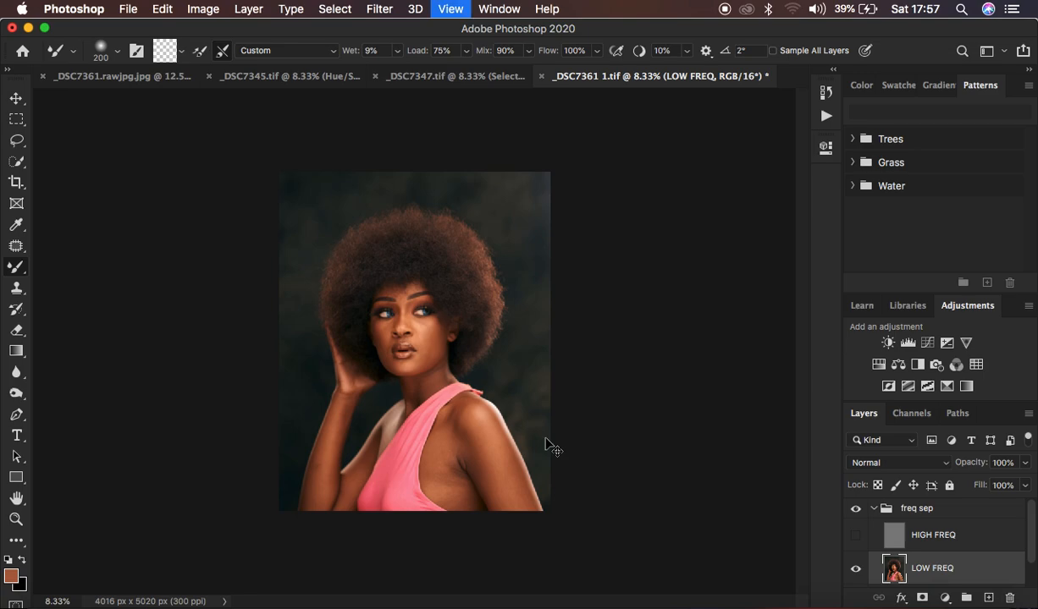
{"action": "key", "text": "super+plus"}
{"action": "scroll", "coordinate": [546, 439], "scroll_direction": "down", "scroll_amount": 2}
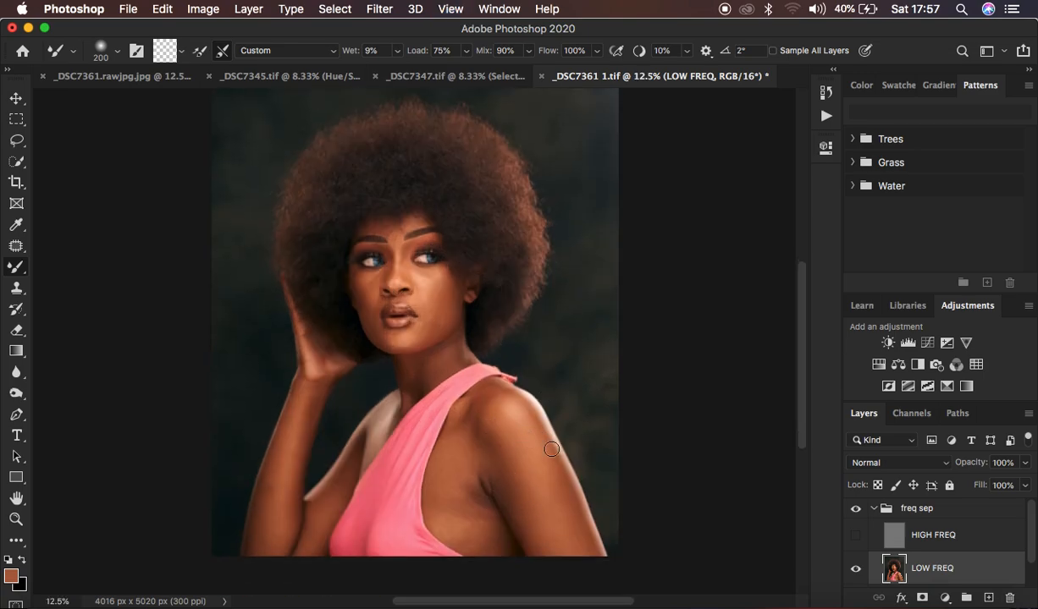
Step: Enlarge the Mixer Brush to 400 px and blend the skin tones on the shoulder and upper arm
{"action": "key", "text": "bracketright"}
{"action": "key", "text": "bracketright"}
{"action": "key", "text": "bracketright"}
{"action": "key", "text": "bracketright"}
{"action": "left_click_drag", "start_coordinate": [552, 448], "coordinate": [521, 429]}
{"action": "left_click_drag", "start_coordinate": [520, 428], "coordinate": [541, 467]}
{"action": "scroll", "coordinate": [538, 463], "scroll_direction": "down", "scroll_amount": 3}
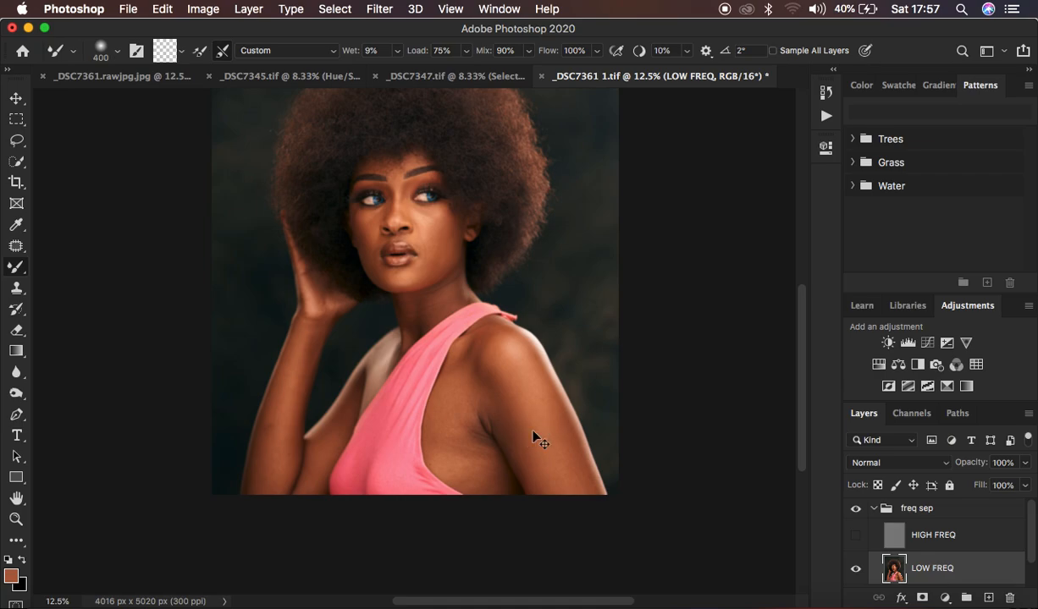
Step: Inspect the neck, dress strap and shoulder of the LOW FREQ layer at several magnifications for uneven skin tones
{"action": "key", "text": "super+equal"}
{"action": "key", "text": "super+equal"}
{"action": "key", "text": "super+equal"}
{"action": "key", "text": "super+equal"}
{"action": "key", "text": "super+equal"}
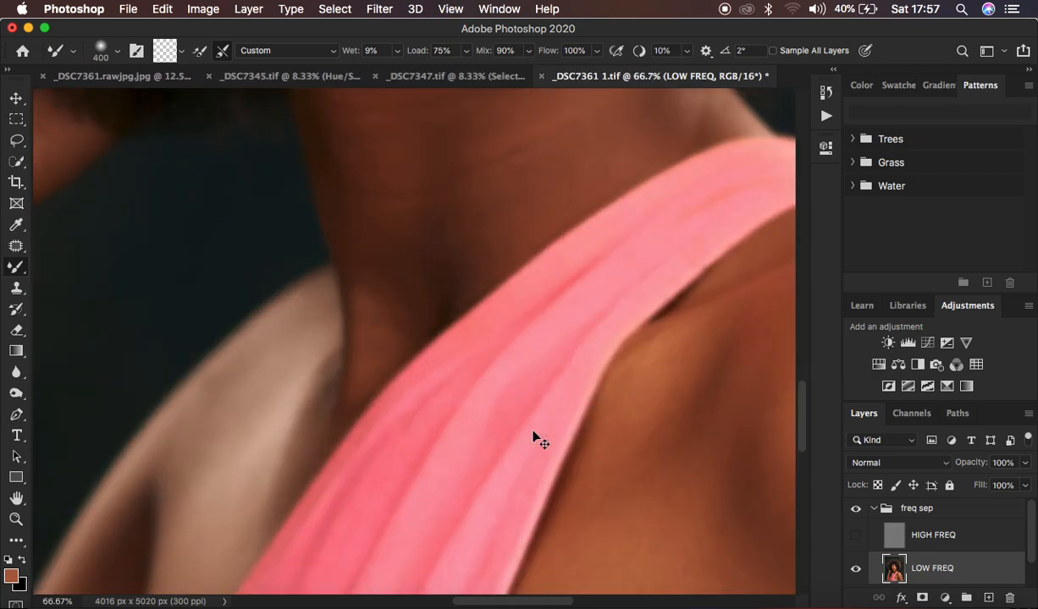
{"action": "key", "text": "super+equal"}
{"action": "key", "text": "super+equal"}
{"action": "key", "text": "super+minus"}
{"action": "key", "text": "super+minus"}
{"action": "key", "text": "super+minus"}
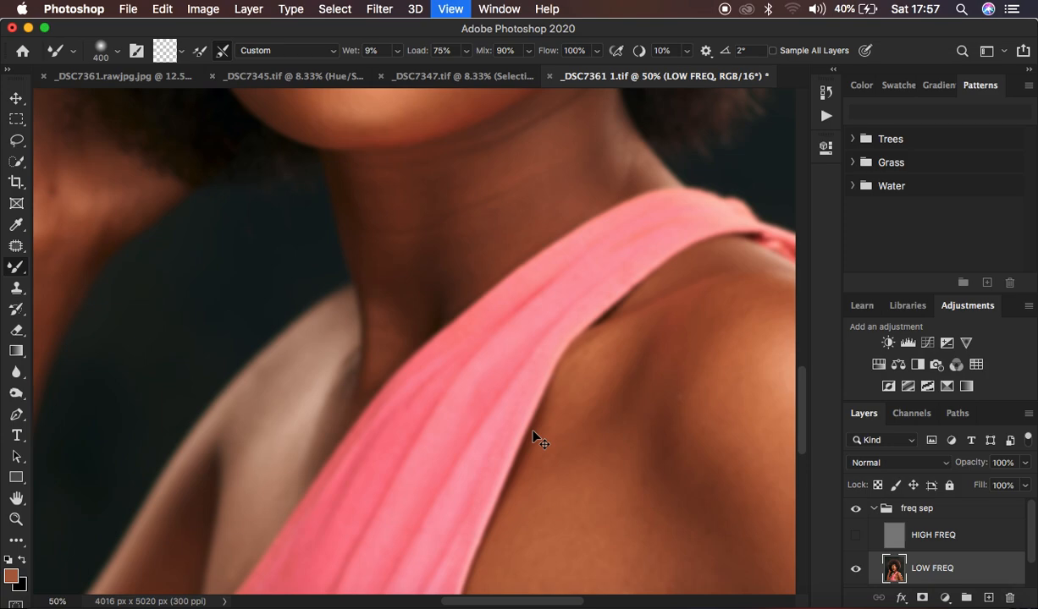
{"action": "key", "text": "super+minus"}
{"action": "key", "text": "super+minus"}
{"action": "key", "text": "super+minus"}
{"action": "key", "text": "super+minus"}
{"action": "key", "text": "super+equal"}
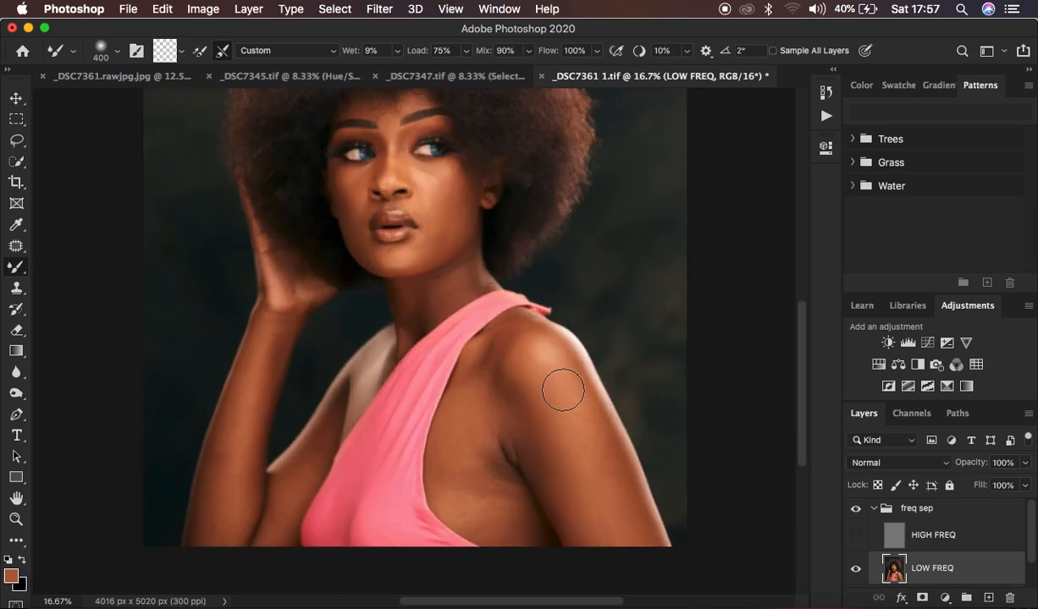
Step: Blend the skin tones on the front shoulder, upper arm and the area beside the dress with the 400 px Mixer Brush
{"action": "mouse_move", "coordinate": [558, 391]}
{"action": "left_mouse_down"}
{"action": "mouse_move", "coordinate": [591, 428]}
{"action": "mouse_move", "coordinate": [615, 486]}
{"action": "mouse_move", "coordinate": [591, 409]}
{"action": "mouse_move", "coordinate": [645, 542]}
{"action": "left_mouse_up"}
{"action": "mouse_move", "coordinate": [594, 430]}
{"action": "left_mouse_down"}
{"action": "mouse_move", "coordinate": [625, 494]}
{"action": "mouse_move", "coordinate": [620, 521]}
{"action": "left_mouse_up"}
{"action": "mouse_move", "coordinate": [513, 410]}
{"action": "left_mouse_down"}
{"action": "mouse_move", "coordinate": [558, 473]}
{"action": "mouse_move", "coordinate": [550, 446]}
{"action": "left_mouse_up"}
{"action": "mouse_move", "coordinate": [534, 396]}
{"action": "left_mouse_down"}
{"action": "mouse_move", "coordinate": [554, 470]}
{"action": "mouse_move", "coordinate": [528, 420]}
{"action": "mouse_move", "coordinate": [566, 511]}
{"action": "mouse_move", "coordinate": [550, 454]}
{"action": "mouse_move", "coordinate": [506, 375]}
{"action": "mouse_move", "coordinate": [549, 432]}
{"action": "mouse_move", "coordinate": [544, 417]}
{"action": "left_mouse_up"}
{"action": "left_click", "coordinate": [522, 343]}
{"action": "mouse_move", "coordinate": [459, 388]}
{"action": "left_mouse_down"}
{"action": "mouse_move", "coordinate": [471, 423]}
{"action": "mouse_move", "coordinate": [479, 364]}
{"action": "mouse_move", "coordinate": [463, 422]}
{"action": "mouse_move", "coordinate": [472, 465]}
{"action": "mouse_move", "coordinate": [458, 436]}
{"action": "mouse_move", "coordinate": [465, 475]}
{"action": "mouse_move", "coordinate": [475, 463]}
{"action": "mouse_move", "coordinate": [493, 488]}
{"action": "left_mouse_up"}
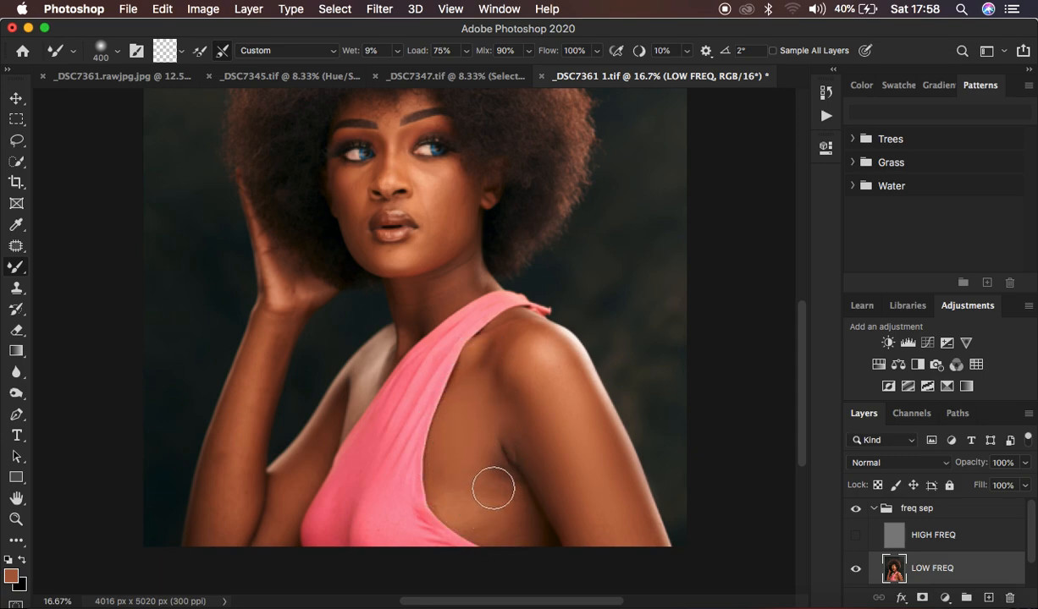
Step: Smooth the armpit and the bare side of the torso beside the dress on the LOW FREQ layer
{"action": "mouse_move", "coordinate": [490, 425]}
{"action": "left_mouse_down"}
{"action": "mouse_move", "coordinate": [535, 522]}
{"action": "mouse_move", "coordinate": [485, 392]}
{"action": "mouse_move", "coordinate": [563, 519]}
{"action": "left_mouse_up"}
{"action": "mouse_move", "coordinate": [485, 476]}
{"action": "left_mouse_down"}
{"action": "mouse_move", "coordinate": [465, 480]}
{"action": "mouse_move", "coordinate": [503, 497]}
{"action": "mouse_move", "coordinate": [506, 512]}
{"action": "mouse_move", "coordinate": [491, 426]}
{"action": "mouse_move", "coordinate": [503, 457]}
{"action": "mouse_move", "coordinate": [460, 454]}
{"action": "mouse_move", "coordinate": [444, 481]}
{"action": "mouse_move", "coordinate": [501, 444]}
{"action": "left_mouse_up"}
{"action": "mouse_move", "coordinate": [479, 387]}
{"action": "left_mouse_down"}
{"action": "mouse_move", "coordinate": [488, 301]}
{"action": "mouse_move", "coordinate": [544, 349]}
{"action": "mouse_move", "coordinate": [529, 340]}
{"action": "mouse_move", "coordinate": [513, 355]}
{"action": "mouse_move", "coordinate": [525, 365]}
{"action": "mouse_move", "coordinate": [462, 397]}
{"action": "mouse_move", "coordinate": [467, 505]}
{"action": "left_mouse_up"}
{"action": "left_click_drag", "start_coordinate": [507, 449], "coordinate": [524, 509]}
{"action": "left_click_drag", "start_coordinate": [459, 495], "coordinate": [464, 499]}
{"action": "mouse_move", "coordinate": [488, 389]}
{"action": "left_mouse_down"}
{"action": "mouse_move", "coordinate": [487, 359]}
{"action": "mouse_move", "coordinate": [469, 361]}
{"action": "mouse_move", "coordinate": [514, 343]}
{"action": "left_mouse_up"}
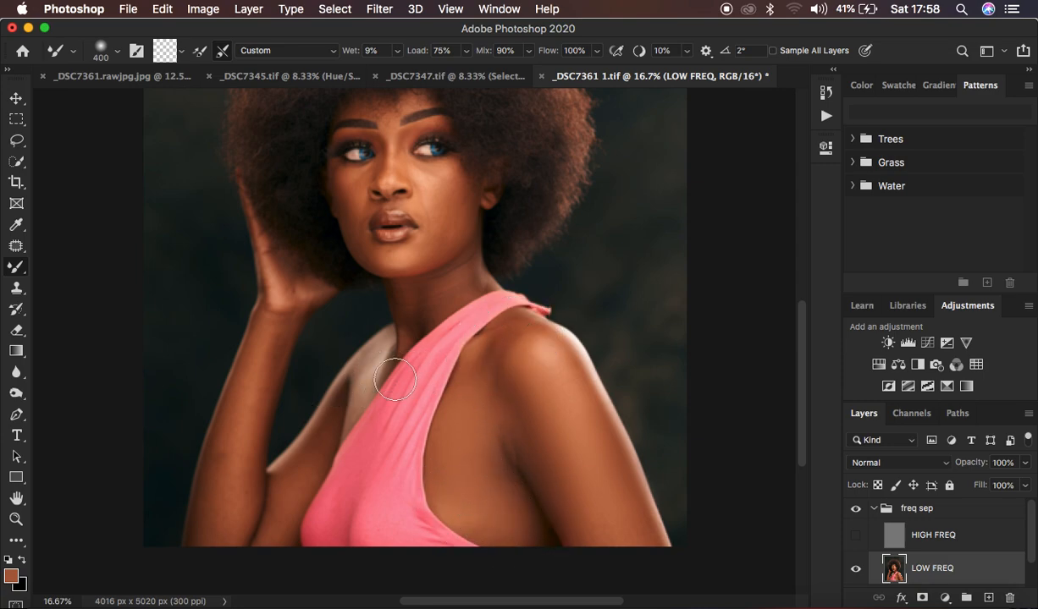
Step: Blend the tones along the raised arm, then touch up the front shoulder, lower arm edge and neck
{"action": "mouse_move", "coordinate": [261, 340]}
{"action": "left_mouse_down"}
{"action": "mouse_move", "coordinate": [216, 509]}
{"action": "mouse_move", "coordinate": [241, 427]}
{"action": "left_mouse_up"}
{"action": "mouse_move", "coordinate": [272, 352]}
{"action": "left_mouse_down"}
{"action": "mouse_move", "coordinate": [278, 318]}
{"action": "mouse_move", "coordinate": [259, 370]}
{"action": "mouse_move", "coordinate": [271, 324]}
{"action": "mouse_move", "coordinate": [233, 387]}
{"action": "mouse_move", "coordinate": [223, 433]}
{"action": "left_mouse_up"}
{"action": "mouse_move", "coordinate": [309, 450]}
{"action": "left_mouse_down"}
{"action": "mouse_move", "coordinate": [301, 475]}
{"action": "mouse_move", "coordinate": [321, 434]}
{"action": "mouse_move", "coordinate": [282, 501]}
{"action": "mouse_move", "coordinate": [271, 533]}
{"action": "left_mouse_up"}
{"action": "mouse_move", "coordinate": [214, 486]}
{"action": "left_mouse_down"}
{"action": "mouse_move", "coordinate": [211, 518]}
{"action": "mouse_move", "coordinate": [200, 510]}
{"action": "left_mouse_up"}
{"action": "mouse_move", "coordinate": [478, 371]}
{"action": "left_mouse_down"}
{"action": "mouse_move", "coordinate": [543, 340]}
{"action": "mouse_move", "coordinate": [575, 363]}
{"action": "left_mouse_up"}
{"action": "left_click_drag", "start_coordinate": [645, 526], "coordinate": [648, 536]}
{"action": "left_click_drag", "start_coordinate": [584, 518], "coordinate": [584, 533]}
{"action": "mouse_move", "coordinate": [405, 298]}
{"action": "left_mouse_down"}
{"action": "mouse_move", "coordinate": [406, 317]}
{"action": "mouse_move", "coordinate": [424, 290]}
{"action": "mouse_move", "coordinate": [470, 270]}
{"action": "mouse_move", "coordinate": [449, 294]}
{"action": "mouse_move", "coordinate": [424, 285]}
{"action": "mouse_move", "coordinate": [403, 334]}
{"action": "mouse_move", "coordinate": [402, 306]}
{"action": "mouse_move", "coordinate": [397, 320]}
{"action": "left_mouse_up"}
Step: Reduce the Mixer Brush to 175 px and blend the skin of the shoulder next to the dress strap
{"action": "scroll", "coordinate": [454, 203], "scroll_direction": "up", "scroll_amount": 2}
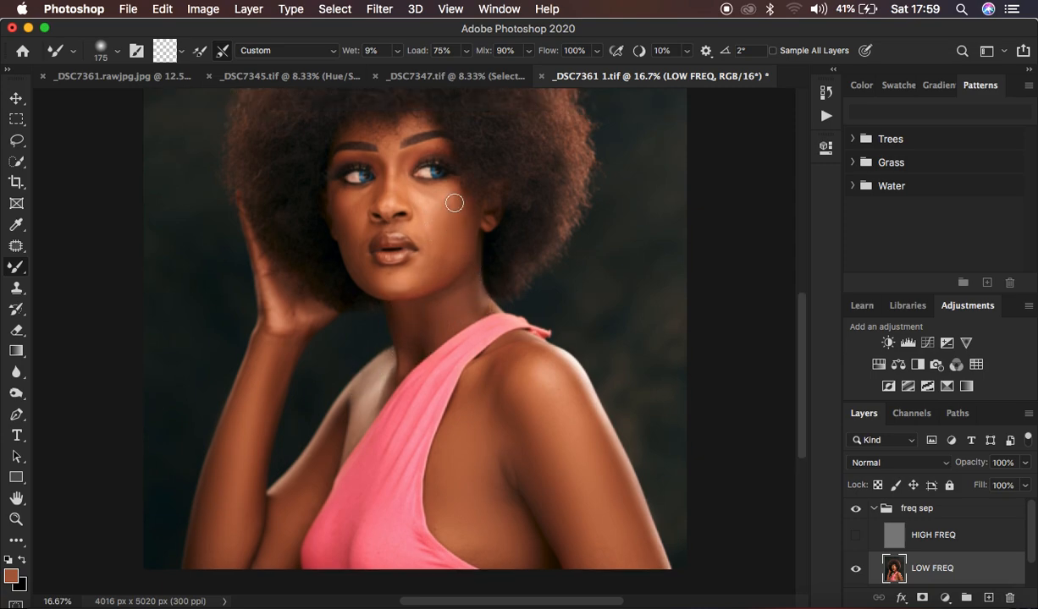
{"action": "left_click_drag", "start_coordinate": [505, 370], "coordinate": [496, 382]}
{"action": "key", "text": "super+plus"}
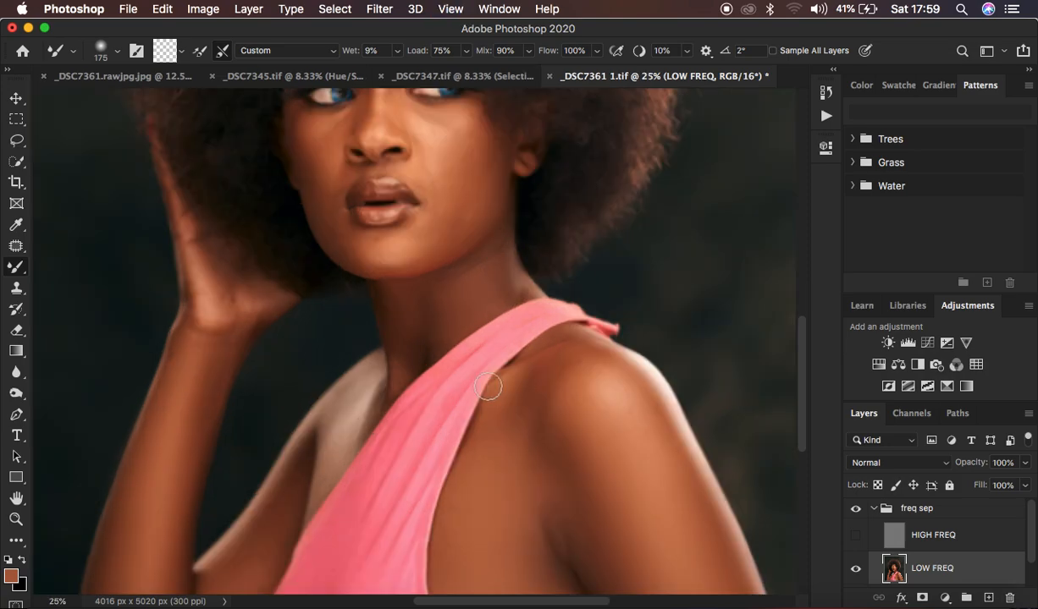
{"action": "scroll", "coordinate": [551, 280], "scroll_direction": "up", "scroll_amount": 4}
{"action": "left_click_drag", "start_coordinate": [559, 418], "coordinate": [572, 411]}
{"action": "scroll", "coordinate": [537, 265], "scroll_direction": "up", "scroll_amount": 4}
Step: Blend the highlights and shadows on the ear-side cheek, jaw and chin with the Mixer Brush
{"action": "left_click_drag", "start_coordinate": [476, 221], "coordinate": [473, 262]}
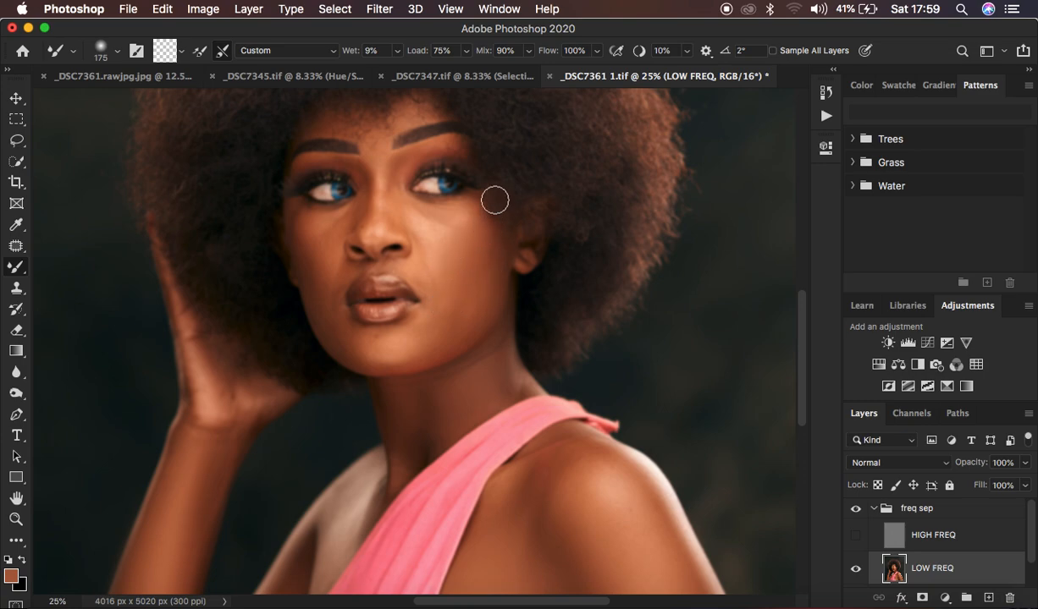
{"action": "mouse_move", "coordinate": [489, 235]}
{"action": "left_mouse_down"}
{"action": "mouse_move", "coordinate": [456, 287]}
{"action": "mouse_move", "coordinate": [480, 275]}
{"action": "mouse_move", "coordinate": [484, 295]}
{"action": "mouse_move", "coordinate": [462, 300]}
{"action": "mouse_move", "coordinate": [457, 269]}
{"action": "mouse_move", "coordinate": [450, 275]}
{"action": "mouse_move", "coordinate": [457, 307]}
{"action": "mouse_move", "coordinate": [478, 275]}
{"action": "mouse_move", "coordinate": [484, 287]}
{"action": "mouse_move", "coordinate": [457, 317]}
{"action": "left_mouse_up"}
{"action": "mouse_move", "coordinate": [398, 334]}
{"action": "left_mouse_down"}
{"action": "mouse_move", "coordinate": [380, 345]}
{"action": "mouse_move", "coordinate": [424, 343]}
{"action": "mouse_move", "coordinate": [434, 315]}
{"action": "mouse_move", "coordinate": [426, 343]}
{"action": "mouse_move", "coordinate": [462, 338]}
{"action": "mouse_move", "coordinate": [470, 307]}
{"action": "left_mouse_up"}
{"action": "left_click_drag", "start_coordinate": [477, 264], "coordinate": [461, 272]}
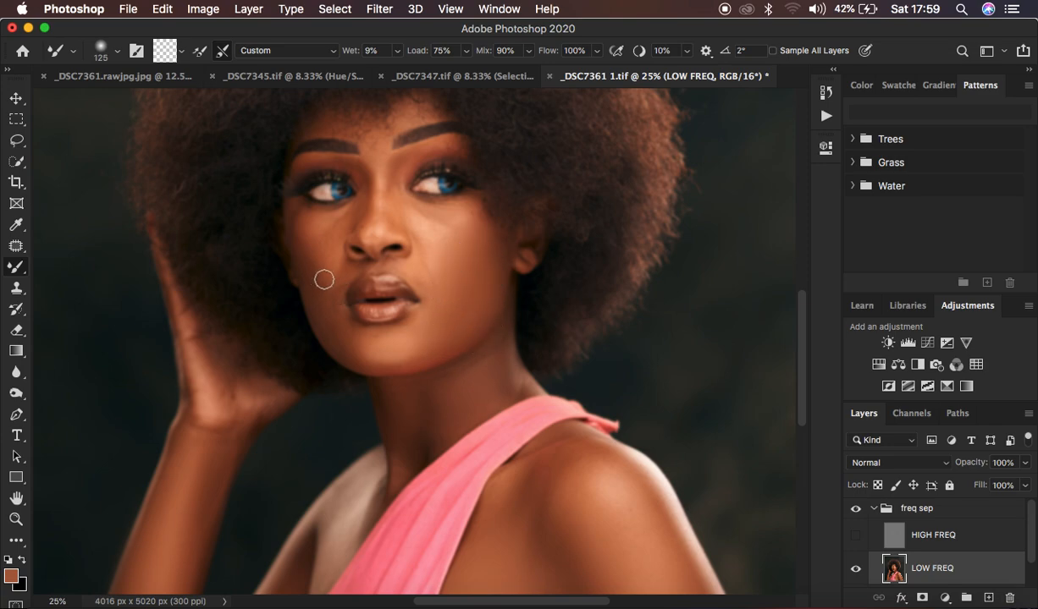
Step: Shrink the Mixer Brush to 125 px and 80 px and blend the hand-side cheek, the under-eye area and the nose
{"action": "mouse_move", "coordinate": [308, 227]}
{"action": "left_mouse_down"}
{"action": "mouse_move", "coordinate": [345, 220]}
{"action": "mouse_move", "coordinate": [306, 242]}
{"action": "mouse_move", "coordinate": [304, 258]}
{"action": "mouse_move", "coordinate": [353, 342]}
{"action": "mouse_move", "coordinate": [331, 325]}
{"action": "mouse_move", "coordinate": [357, 352]}
{"action": "mouse_move", "coordinate": [314, 244]}
{"action": "left_mouse_up"}
{"action": "mouse_move", "coordinate": [310, 246]}
{"action": "left_mouse_down"}
{"action": "mouse_move", "coordinate": [343, 273]}
{"action": "mouse_move", "coordinate": [334, 276]}
{"action": "left_mouse_up"}
{"action": "mouse_move", "coordinate": [426, 271]}
{"action": "left_mouse_down"}
{"action": "mouse_move", "coordinate": [421, 289]}
{"action": "mouse_move", "coordinate": [431, 277]}
{"action": "mouse_move", "coordinate": [429, 287]}
{"action": "mouse_move", "coordinate": [422, 271]}
{"action": "left_mouse_up"}
{"action": "mouse_move", "coordinate": [395, 184]}
{"action": "left_mouse_down"}
{"action": "mouse_move", "coordinate": [389, 213]}
{"action": "mouse_move", "coordinate": [399, 153]}
{"action": "mouse_move", "coordinate": [395, 193]}
{"action": "mouse_move", "coordinate": [366, 186]}
{"action": "mouse_move", "coordinate": [360, 215]}
{"action": "mouse_move", "coordinate": [357, 170]}
{"action": "mouse_move", "coordinate": [360, 234]}
{"action": "mouse_move", "coordinate": [363, 172]}
{"action": "mouse_move", "coordinate": [354, 163]}
{"action": "mouse_move", "coordinate": [364, 228]}
{"action": "left_mouse_up"}
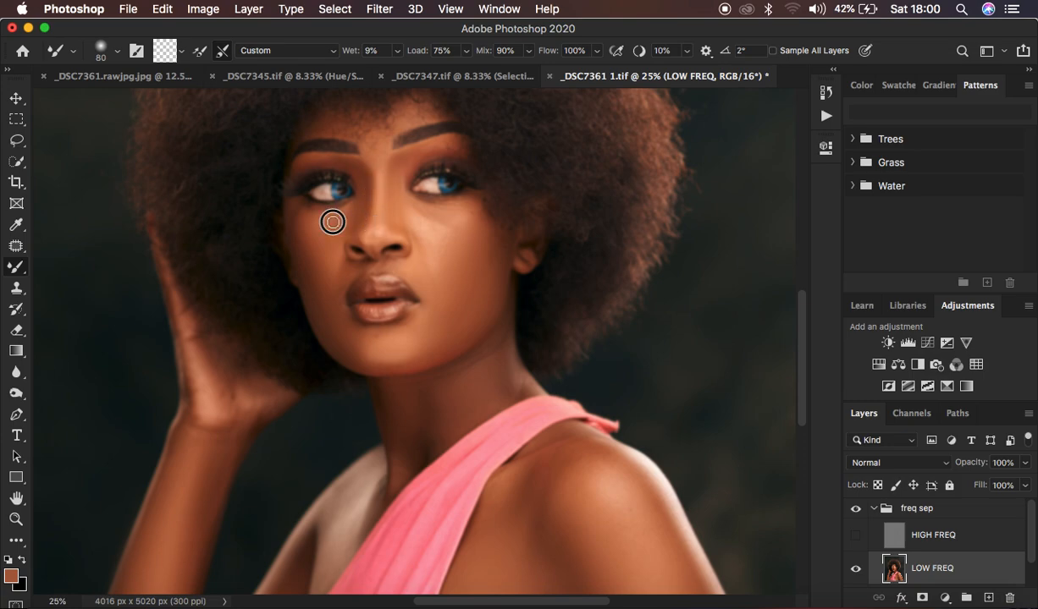
{"action": "left_click_drag", "start_coordinate": [324, 276], "coordinate": [341, 281]}
{"action": "mouse_move", "coordinate": [396, 264]}
{"action": "left_mouse_down"}
{"action": "mouse_move", "coordinate": [411, 269]}
{"action": "mouse_move", "coordinate": [386, 255]}
{"action": "left_mouse_up"}
Step: Enlarge the Mixer Brush to 200 px and even out both cheeks, the chin and the jaw
{"action": "key", "text": "bracketright"}
{"action": "key", "text": "bracketright"}
{"action": "key", "text": "bracketright"}
{"action": "mouse_move", "coordinate": [423, 222]}
{"action": "left_mouse_down"}
{"action": "mouse_move", "coordinate": [437, 239]}
{"action": "mouse_move", "coordinate": [440, 220]}
{"action": "mouse_move", "coordinate": [425, 207]}
{"action": "mouse_move", "coordinate": [422, 216]}
{"action": "mouse_move", "coordinate": [456, 227]}
{"action": "mouse_move", "coordinate": [452, 244]}
{"action": "mouse_move", "coordinate": [449, 234]}
{"action": "left_mouse_up"}
{"action": "left_click_drag", "start_coordinate": [446, 260], "coordinate": [435, 264]}
{"action": "left_click_drag", "start_coordinate": [473, 212], "coordinate": [474, 210]}
{"action": "left_click_drag", "start_coordinate": [315, 259], "coordinate": [320, 282]}
{"action": "left_click_drag", "start_coordinate": [389, 353], "coordinate": [407, 351]}
{"action": "left_click_drag", "start_coordinate": [478, 292], "coordinate": [470, 291]}
Step: Turn the HIGH FREQ layer's visibility back on to bring the skin texture back over the smoothed tones
{"action": "key", "text": "super+minus"}
{"action": "key", "text": "super+minus"}
{"action": "key", "text": "super+minus"}
{"action": "key", "text": "super+plus"}
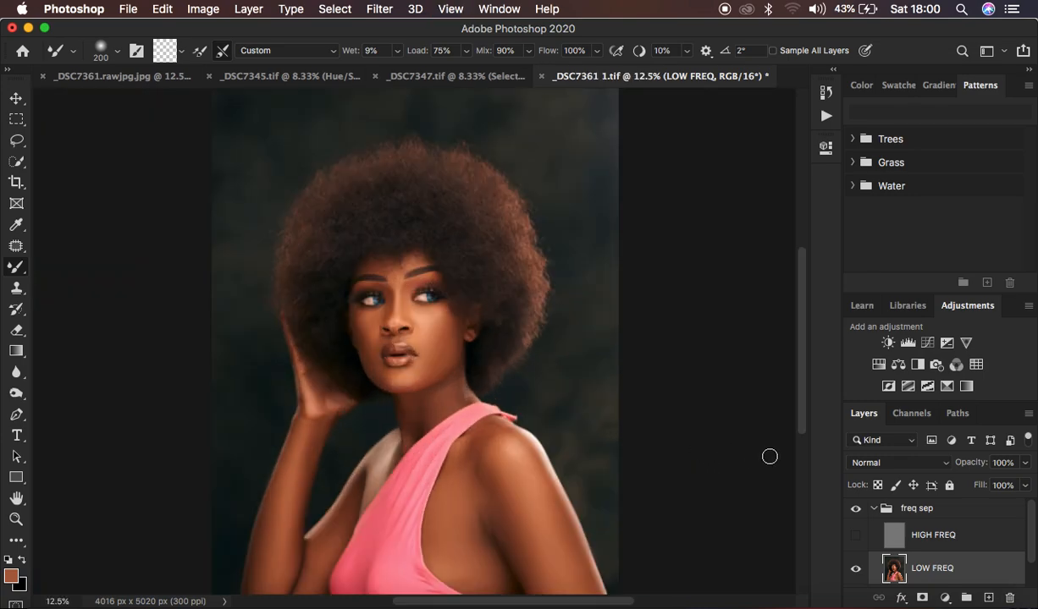
{"action": "left_click", "coordinate": [855, 534]}
{"action": "key", "text": "super+plus"}
{"action": "scroll", "coordinate": [559, 444], "scroll_direction": "down", "scroll_amount": 3}
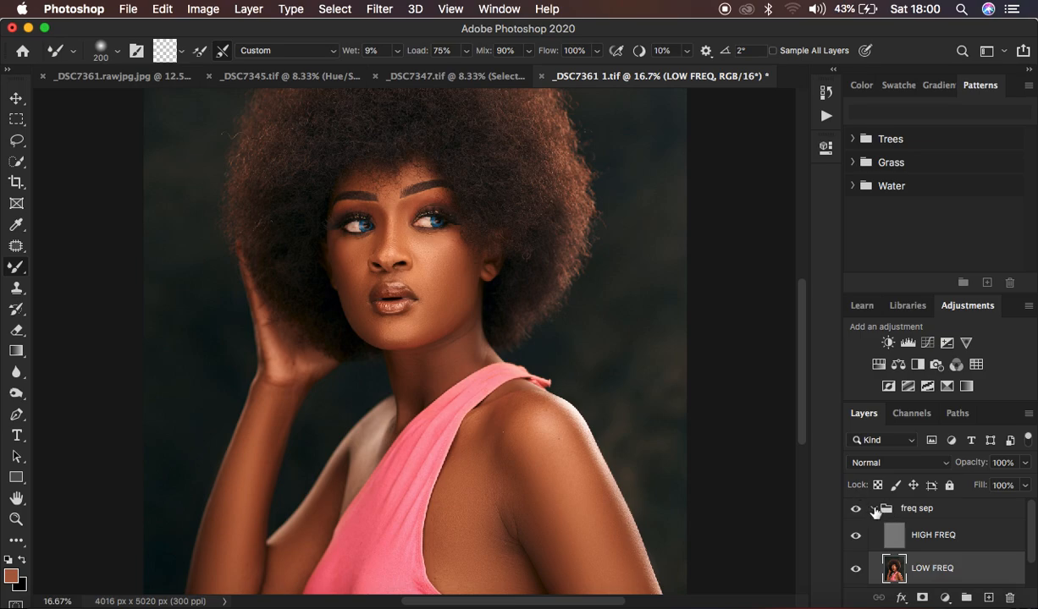
Step: Compare the portrait before and after smoothing by toggling the visibility of the freq sep group
{"action": "left_click", "coordinate": [856, 509]}
{"action": "left_click", "coordinate": [856, 510]}
{"action": "left_click", "coordinate": [855, 509]}
{"action": "left_click", "coordinate": [854, 510]}
{"action": "left_click", "coordinate": [855, 509]}
{"action": "left_click", "coordinate": [855, 510]}
{"action": "left_click", "coordinate": [855, 509]}
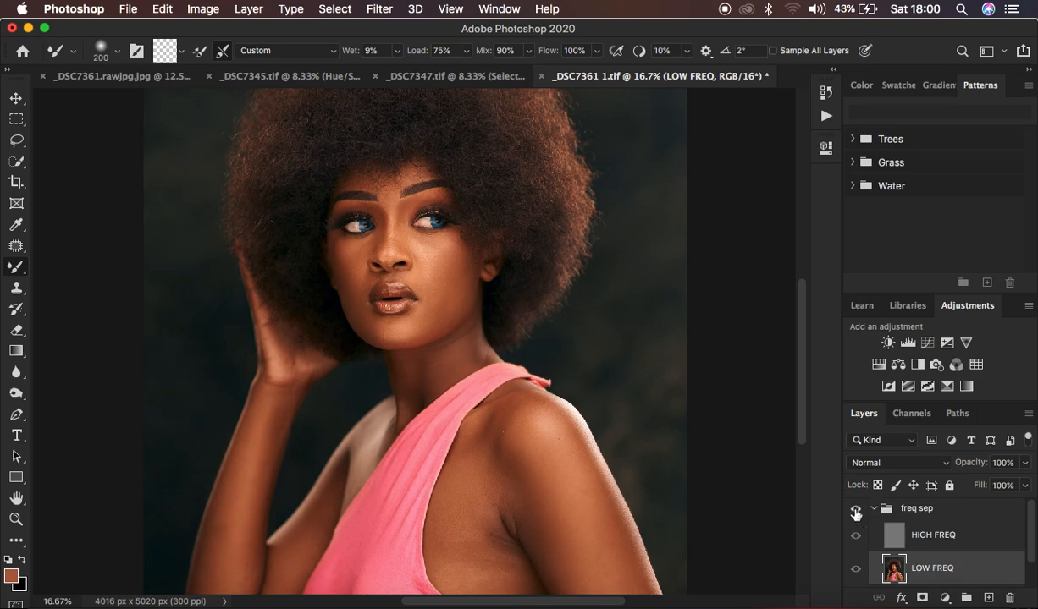
{"action": "left_click", "coordinate": [855, 509]}
{"action": "left_click", "coordinate": [854, 510]}
{"action": "left_click", "coordinate": [855, 509]}
{"action": "left_click", "coordinate": [854, 509]}
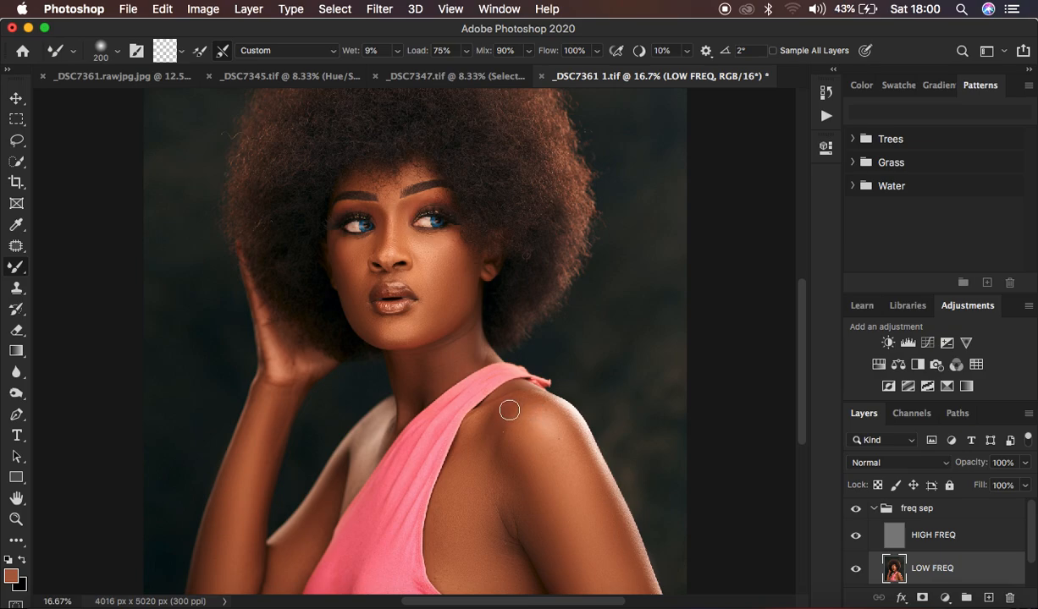
Step: Select the HIGH FREQ layer, activate the Clone Stamp tool and check its blend mode and brush settings
{"action": "left_click", "coordinate": [928, 541]}
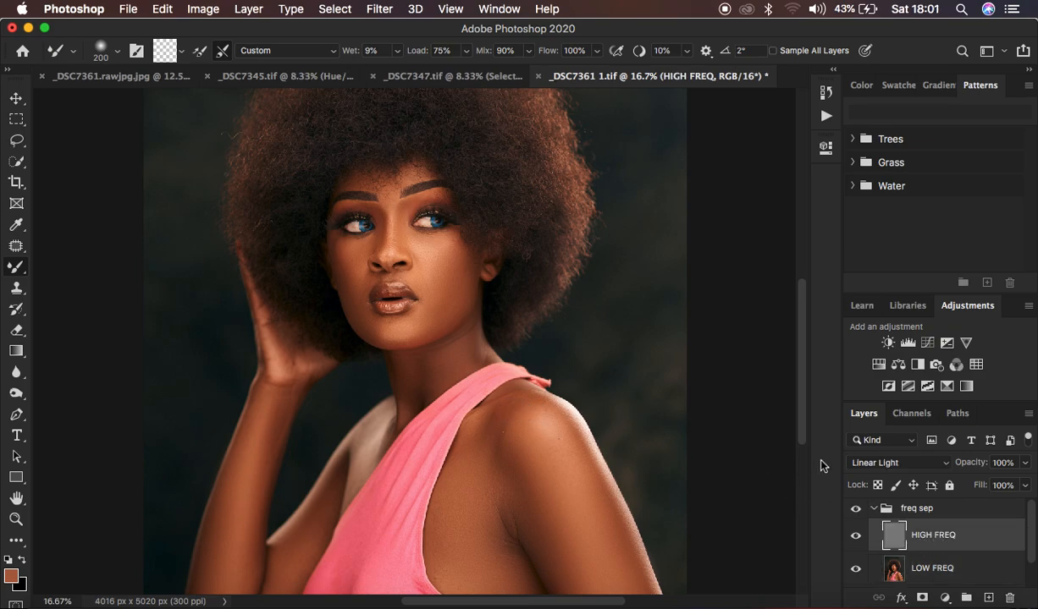
{"action": "key", "text": "super+equal"}
{"action": "key", "text": "super+equal"}
{"action": "key", "text": "super+equal"}
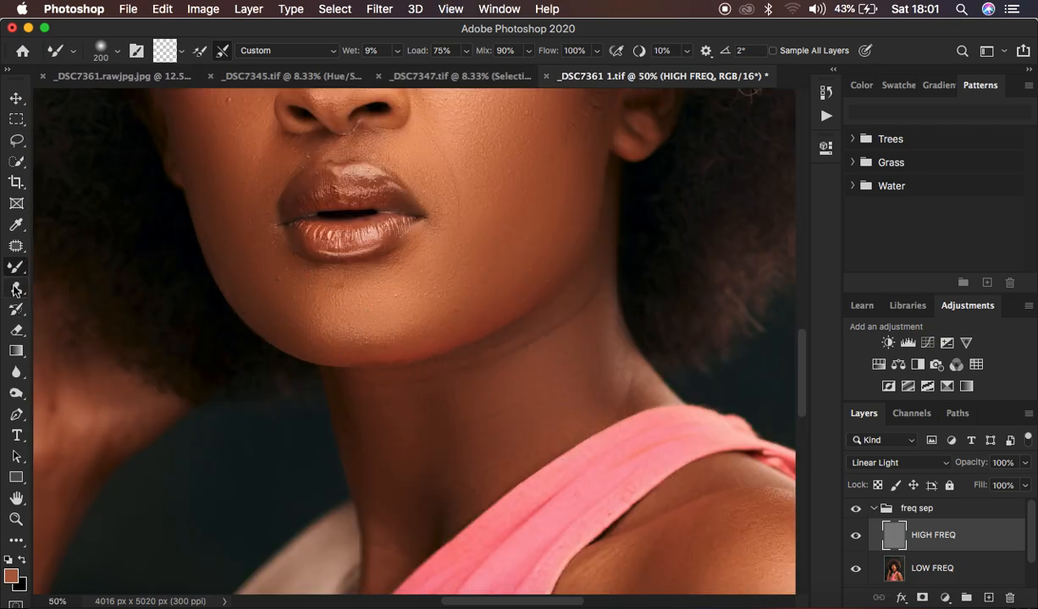
{"action": "left_click", "coordinate": [16, 288]}
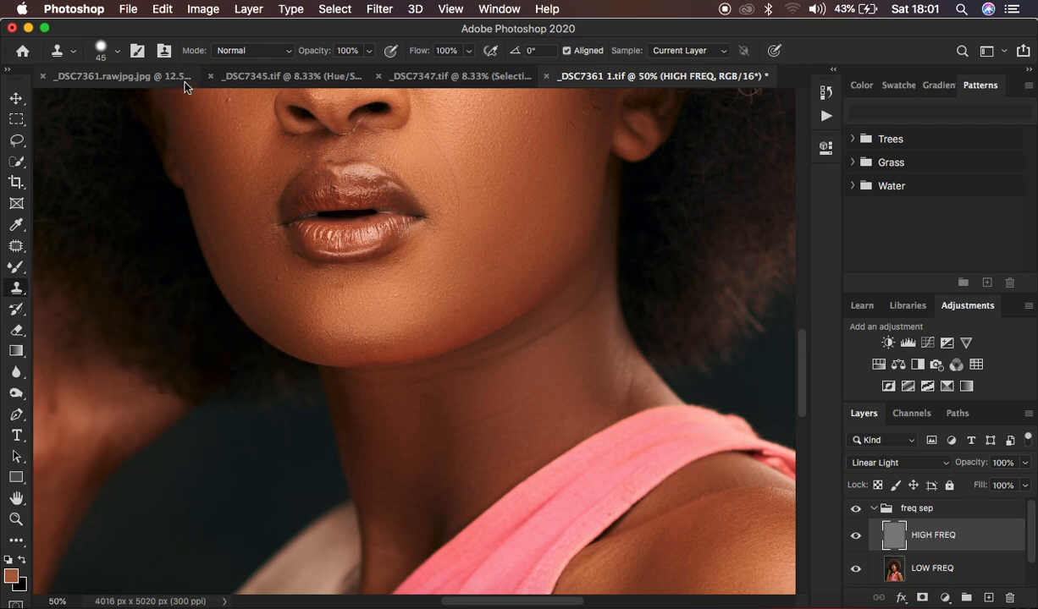
{"action": "left_click", "coordinate": [259, 51]}
{"action": "left_click", "coordinate": [260, 49]}
{"action": "left_click", "coordinate": [118, 52]}
{"action": "left_click_drag", "start_coordinate": [149, 140], "coordinate": [148, 138]}
{"action": "left_click", "coordinate": [114, 52]}
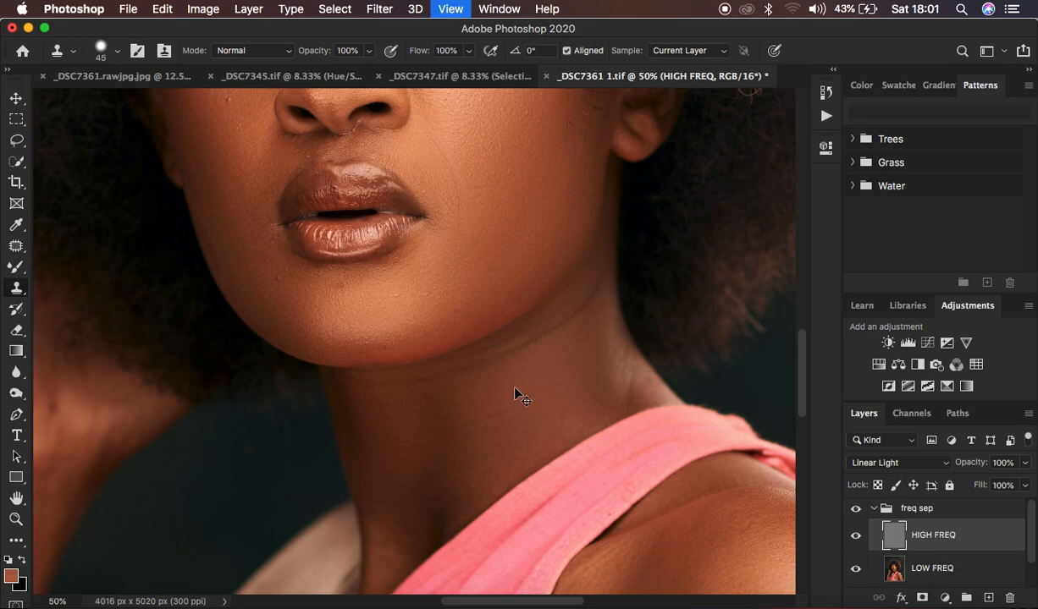
Step: Reduce the Clone Stamp to 25 px and clone clean texture over the blemishes on the chin and beside the mouth
{"action": "key", "text": "super+equal"}
{"action": "key", "text": "super+equal"}
{"action": "key", "text": "bracketleft"}
{"action": "key", "text": "bracketleft"}
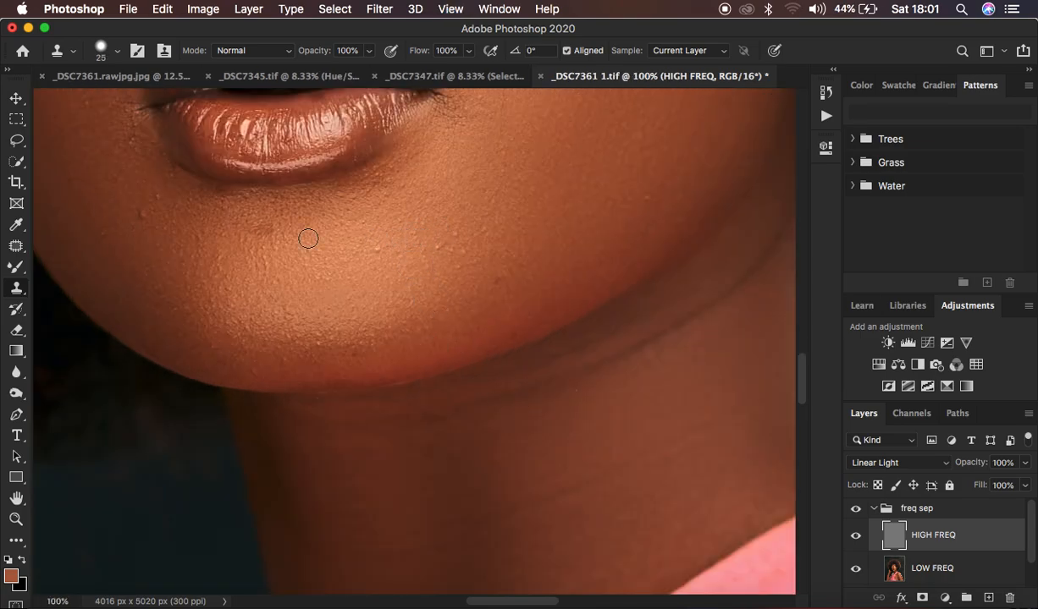
{"action": "key", "text": "super+equal"}
{"action": "scroll", "coordinate": [423, 237], "scroll_direction": "up", "scroll_amount": 1}
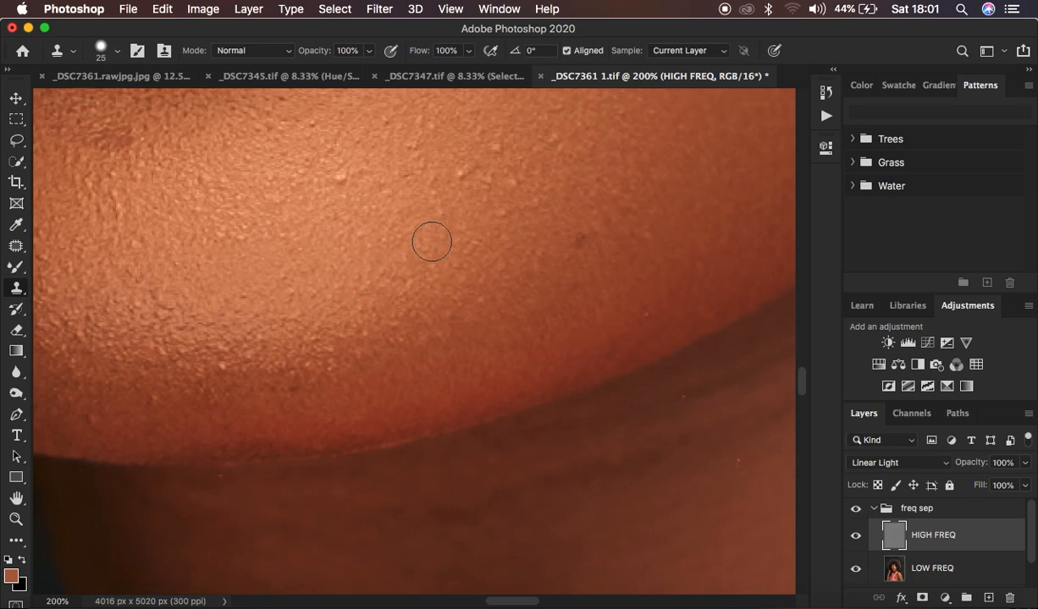
{"action": "key", "text": "super+minus"}
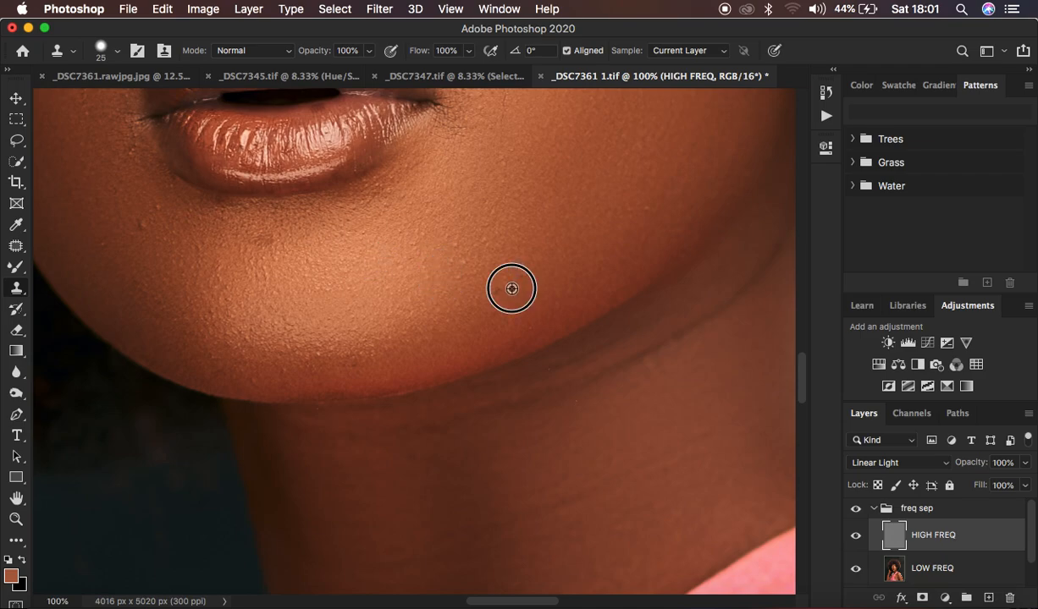
{"action": "left_click", "coordinate": [158, 208]}
{"action": "scroll", "coordinate": [311, 234], "scroll_direction": "up", "scroll_amount": 2}
{"action": "scroll", "coordinate": [310, 234], "scroll_direction": "up", "scroll_amount": 5}
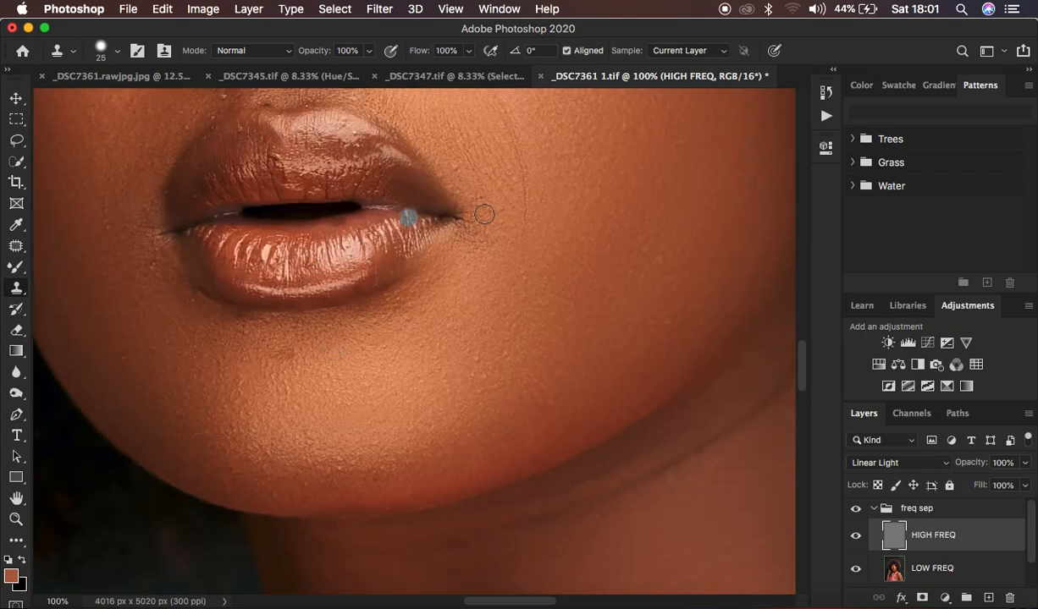
{"action": "left_click", "coordinate": [159, 288], "text": "alt"}
Step: Clone clean skin texture over the marks on the cheek beside the mouth and along the upper lip edge
{"action": "left_click_drag", "start_coordinate": [523, 157], "coordinate": [526, 222]}
{"action": "left_click", "coordinate": [510, 222], "text": "alt"}
{"action": "left_click_drag", "start_coordinate": [483, 182], "coordinate": [483, 172]}
{"action": "left_click", "coordinate": [479, 171], "text": "alt"}
{"action": "scroll", "coordinate": [509, 293], "scroll_direction": "up", "scroll_amount": 5}
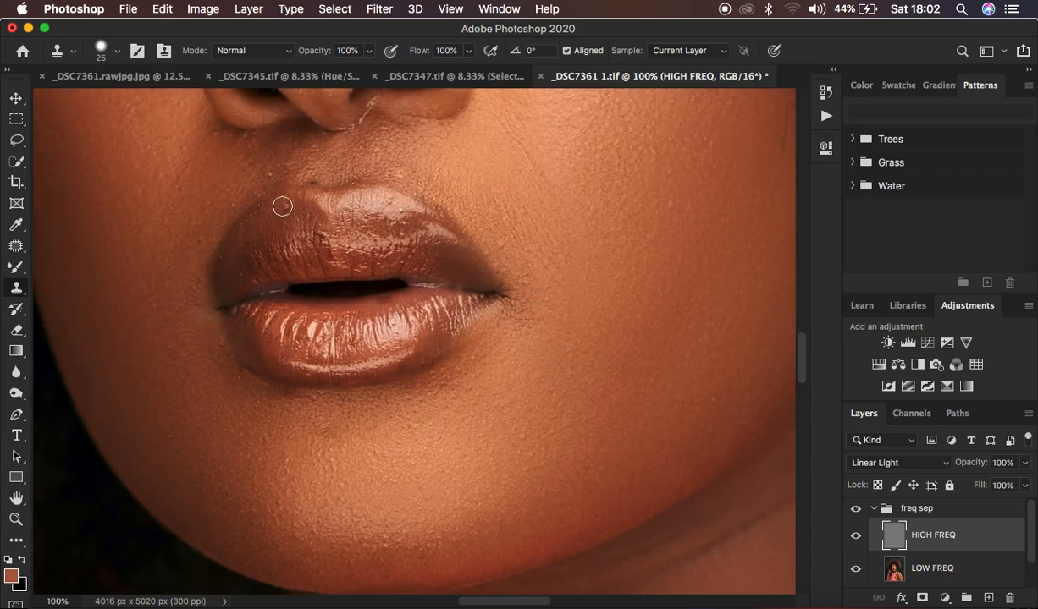
{"action": "left_click", "coordinate": [314, 184]}
{"action": "left_click", "coordinate": [287, 215], "text": "alt"}
{"action": "left_click", "coordinate": [284, 208]}
Step: Remove the small marks on the side of the nose bridge with the Clone Stamp
{"action": "scroll", "coordinate": [499, 177], "scroll_direction": "up", "scroll_amount": 3}
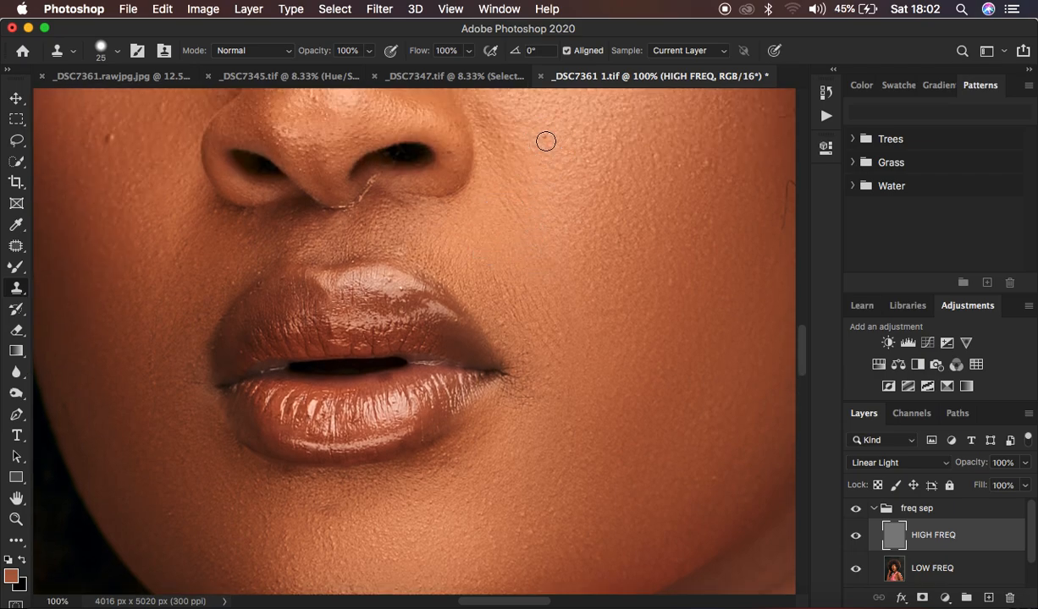
{"action": "scroll", "coordinate": [278, 188], "scroll_direction": "up", "scroll_amount": 4}
{"action": "scroll", "coordinate": [277, 188], "scroll_direction": "left", "scroll_amount": 5}
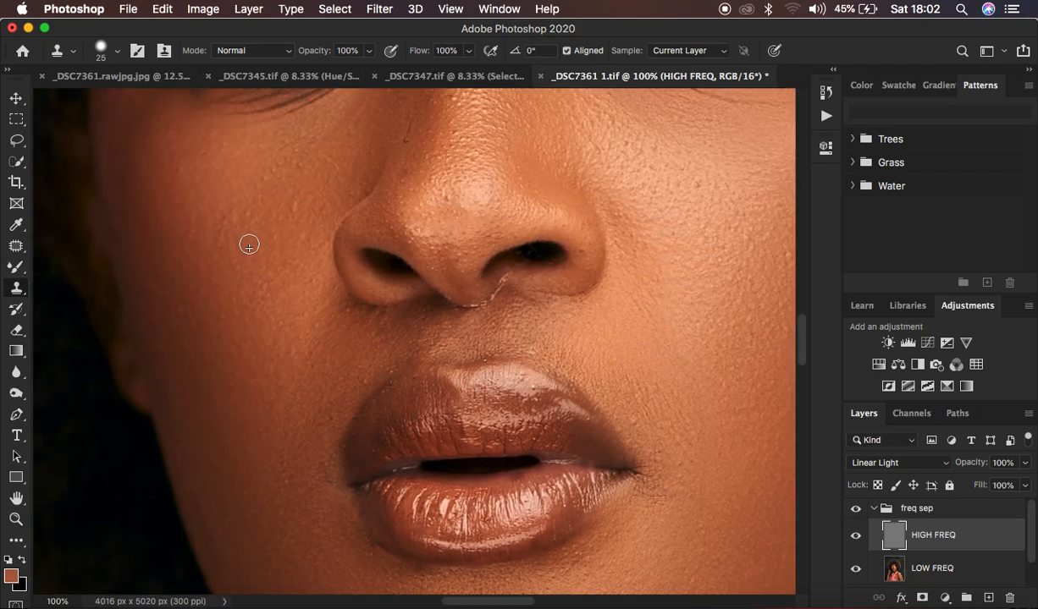
{"action": "scroll", "coordinate": [467, 160], "scroll_direction": "up", "scroll_amount": 2}
{"action": "left_click", "coordinate": [409, 197], "text": "alt"}
{"action": "left_click", "coordinate": [412, 183]}
{"action": "left_click", "coordinate": [410, 178], "text": "alt"}
{"action": "left_click", "coordinate": [419, 163]}
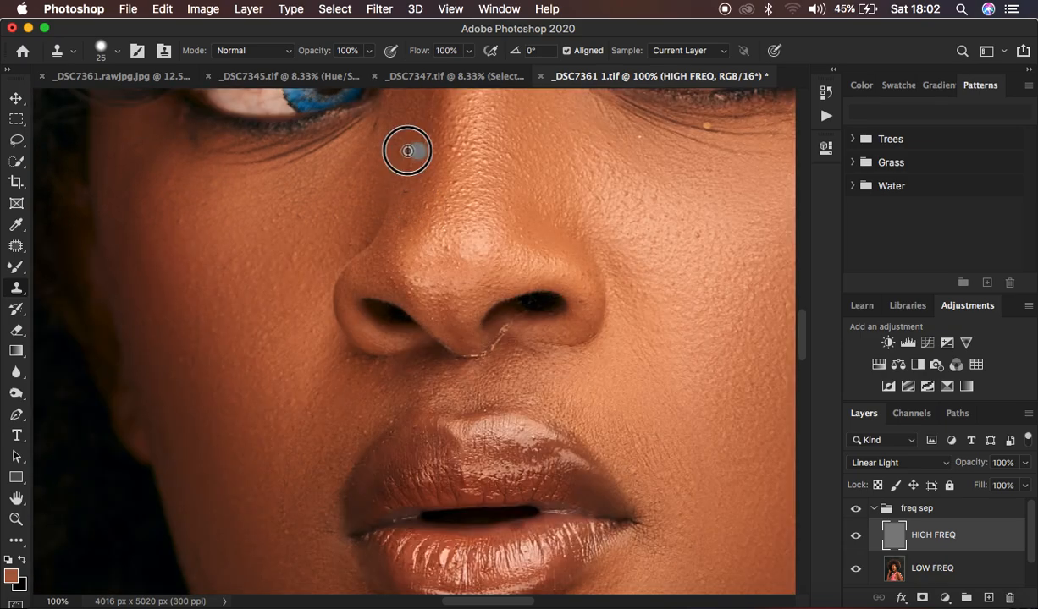
Step: Clone smooth skin texture over the fine lines and glitter specks under both eyes
{"action": "scroll", "coordinate": [667, 254], "scroll_direction": "up", "scroll_amount": 4}
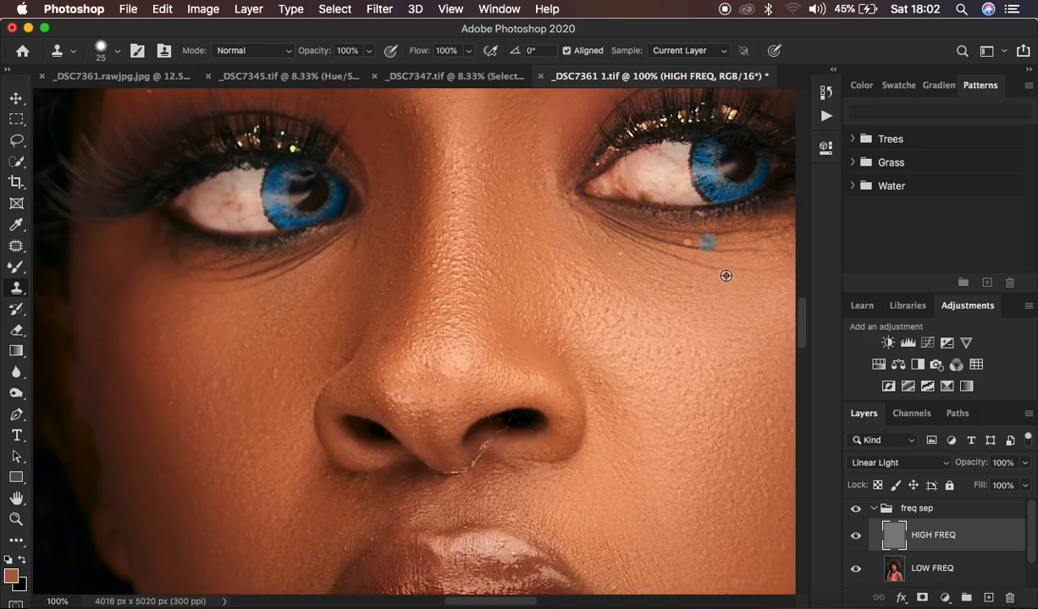
{"action": "left_click", "coordinate": [693, 271], "text": "alt"}
{"action": "left_click_drag", "start_coordinate": [697, 262], "coordinate": [595, 236]}
{"action": "left_click", "coordinate": [758, 259], "text": "alt"}
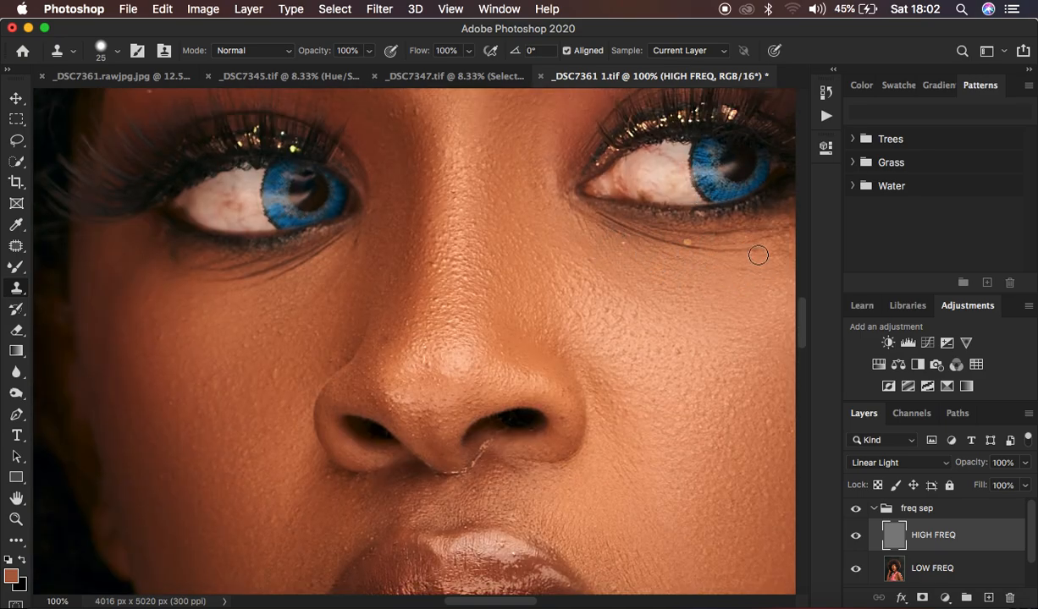
{"action": "left_click_drag", "start_coordinate": [754, 251], "coordinate": [583, 222]}
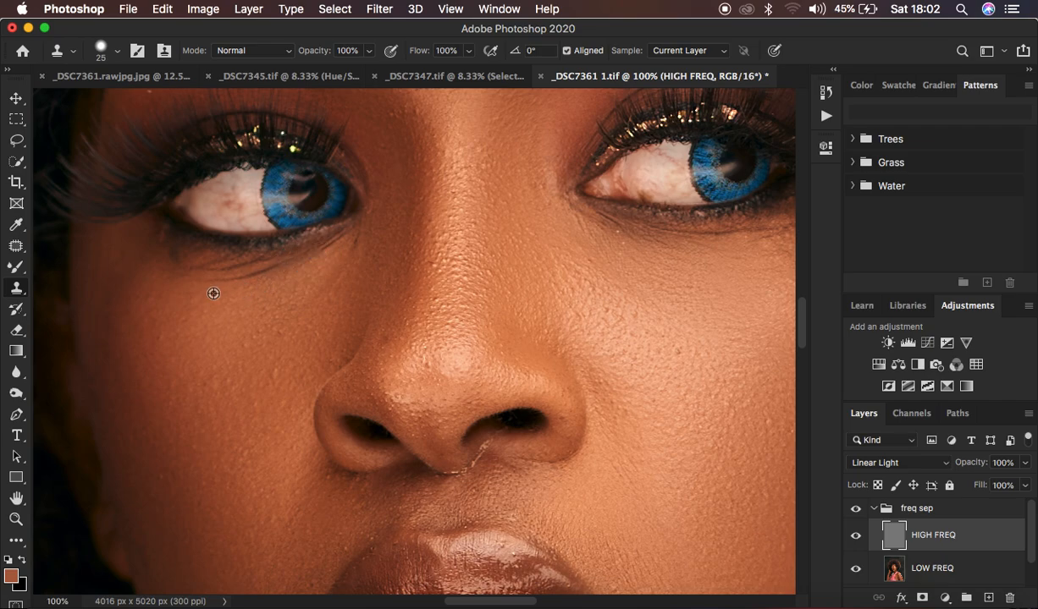
{"action": "mouse_move", "coordinate": [203, 276]}
{"action": "left_mouse_down"}
{"action": "mouse_move", "coordinate": [251, 275]}
{"action": "mouse_move", "coordinate": [313, 243]}
{"action": "left_mouse_up"}
Step: Examine the forehead, brows and whole portrait at several magnifications for remaining texture flaws
{"action": "scroll", "coordinate": [577, 224], "scroll_direction": "right", "scroll_amount": 2}
{"action": "key", "text": "super+minus"}
{"action": "scroll", "coordinate": [577, 224], "scroll_direction": "up", "scroll_amount": 2}
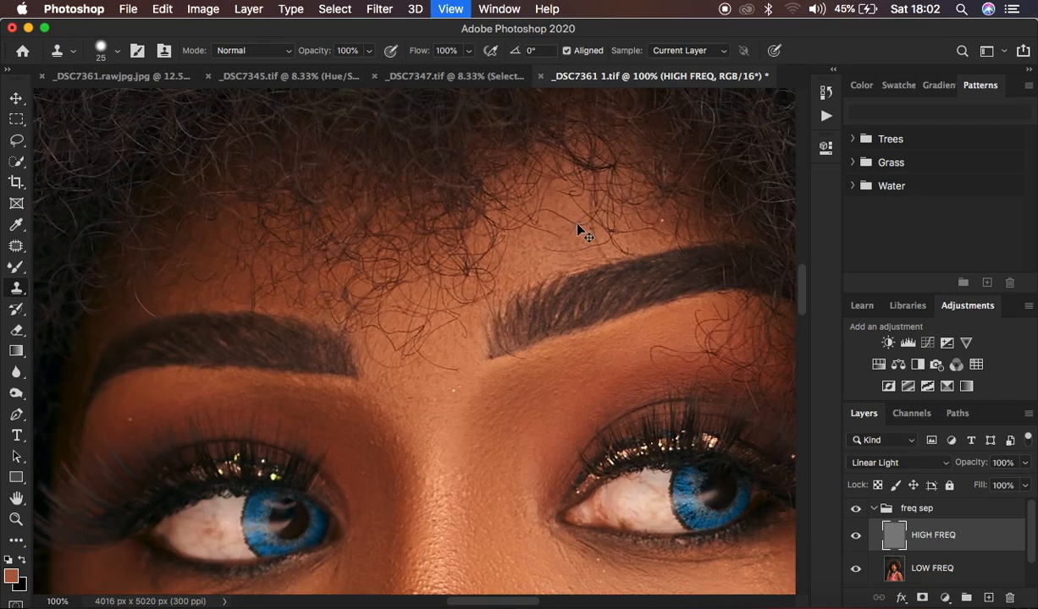
{"action": "key", "text": "super+minus"}
{"action": "key", "text": "super+minus"}
{"action": "key", "text": "super+minus"}
{"action": "key", "text": "super+minus"}
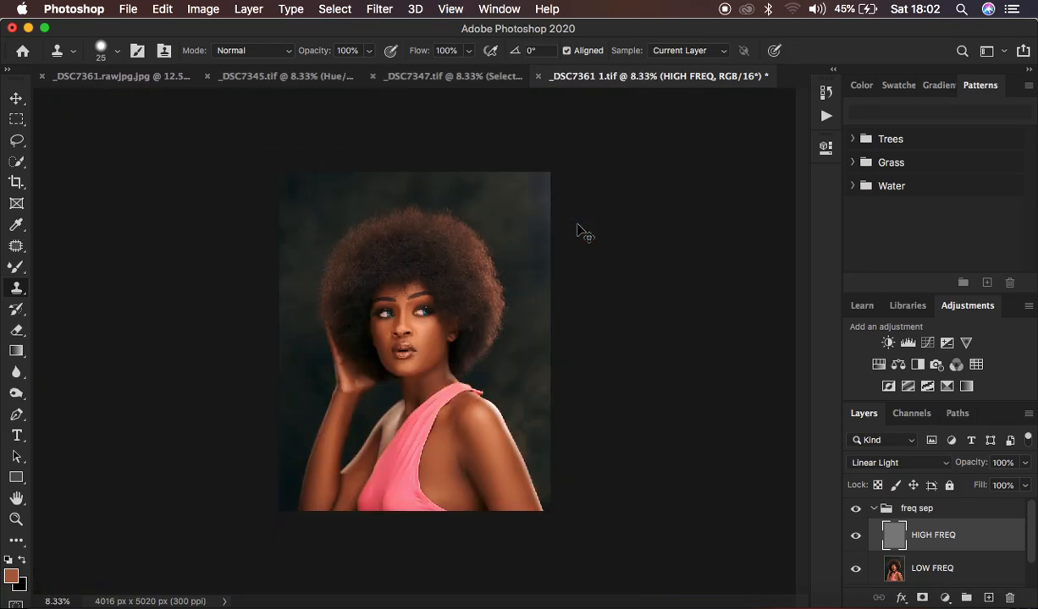
{"action": "key", "text": "super+plus"}
{"action": "key", "text": "super+plus"}
{"action": "key", "text": "super+plus"}
{"action": "key", "text": "super+plus"}
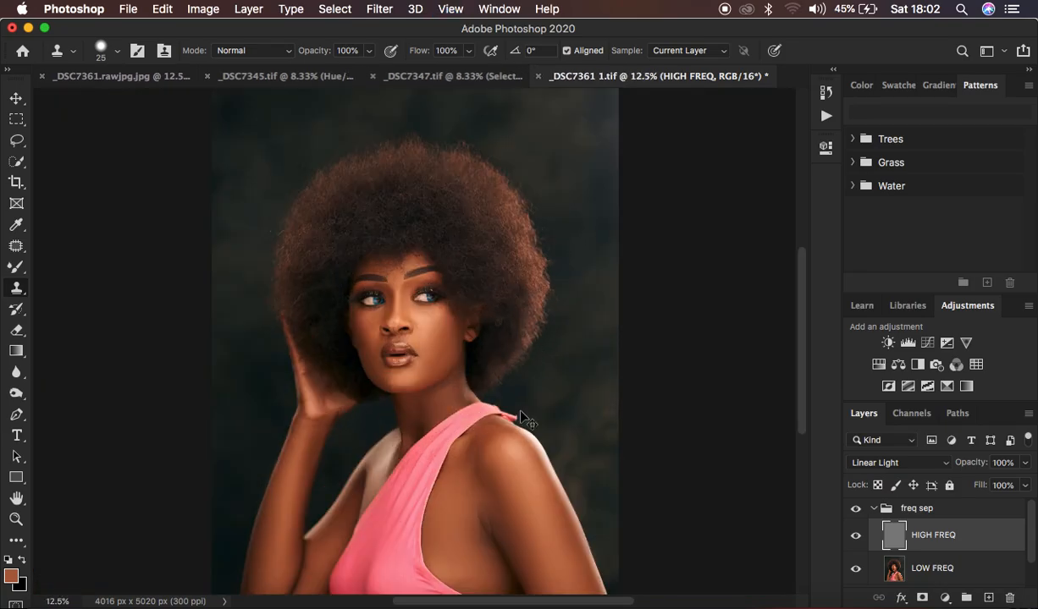
Step: Clone clean texture over the skin creases around the armpit, enlarging the Clone Stamp to 70 px
{"action": "scroll", "coordinate": [521, 411], "scroll_direction": "down", "scroll_amount": 5}
{"action": "scroll", "coordinate": [521, 411], "scroll_direction": "down", "scroll_amount": 2}
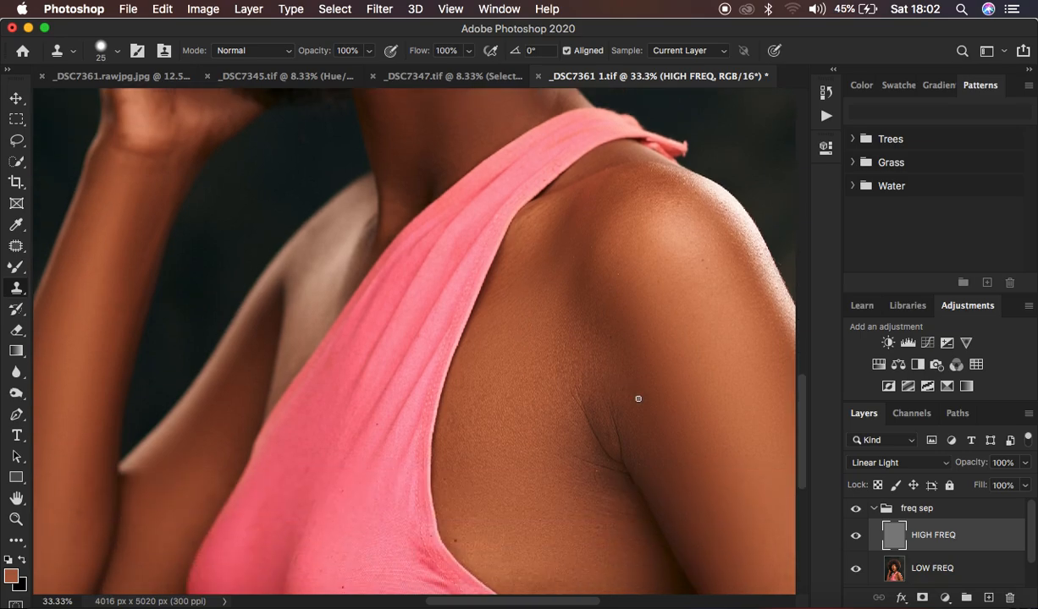
{"action": "left_click", "coordinate": [629, 397], "text": "alt"}
{"action": "left_click_drag", "start_coordinate": [605, 397], "coordinate": [626, 457]}
{"action": "key", "text": "bracketright"}
{"action": "mouse_move", "coordinate": [588, 385]}
{"action": "left_mouse_down"}
{"action": "mouse_move", "coordinate": [584, 410]}
{"action": "mouse_move", "coordinate": [606, 447]}
{"action": "left_mouse_up"}
{"action": "left_click", "coordinate": [584, 468]}
Step: View the whole portrait and toggle the freq sep group to compare the retouched skin with the original
{"action": "key", "text": "super+minus"}
{"action": "key", "text": "super+minus"}
{"action": "key", "text": "super+minus"}
{"action": "key", "text": "super+minus"}
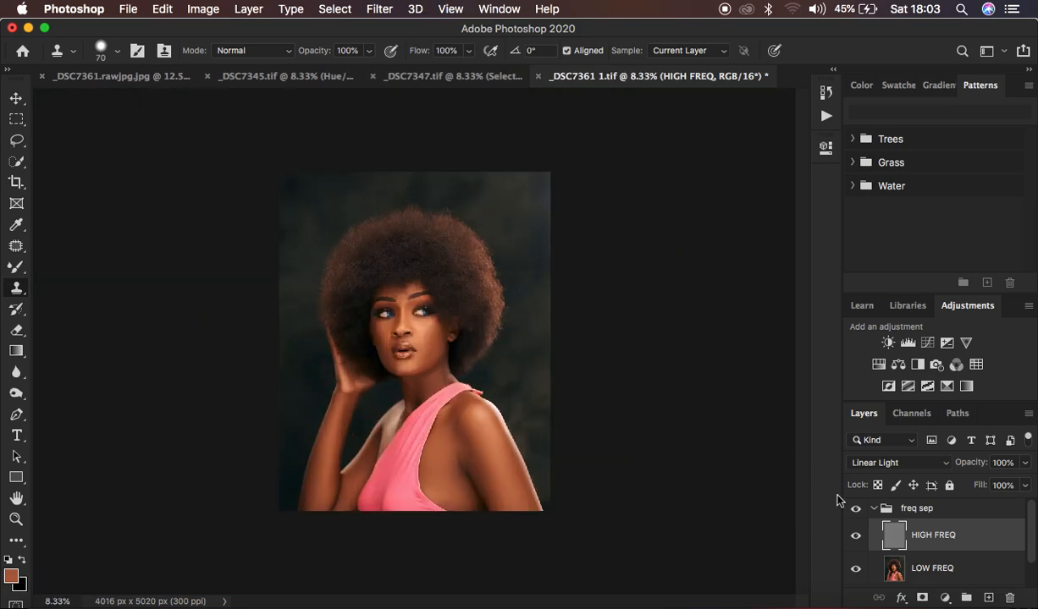
{"action": "left_click", "coordinate": [856, 509]}
{"action": "left_click", "coordinate": [857, 508]}
{"action": "left_click", "coordinate": [857, 508]}
{"action": "left_click", "coordinate": [857, 509]}
{"action": "key", "text": "super+plus"}
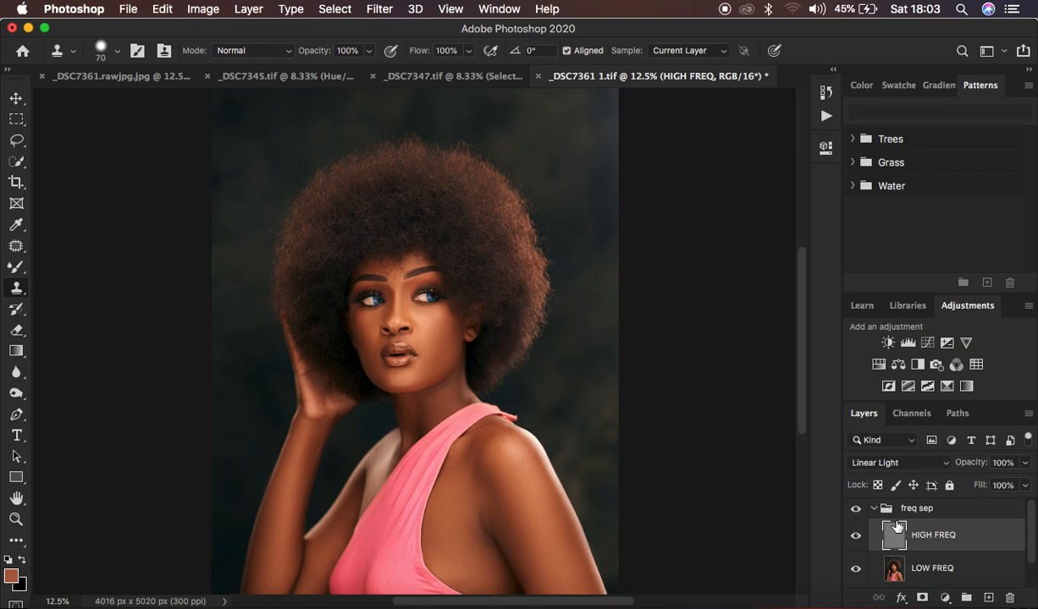
Step: Collapse the freq sep group and add a Hue/Saturation adjustment layer above it with Saturation at -97
{"action": "left_click", "coordinate": [874, 509]}
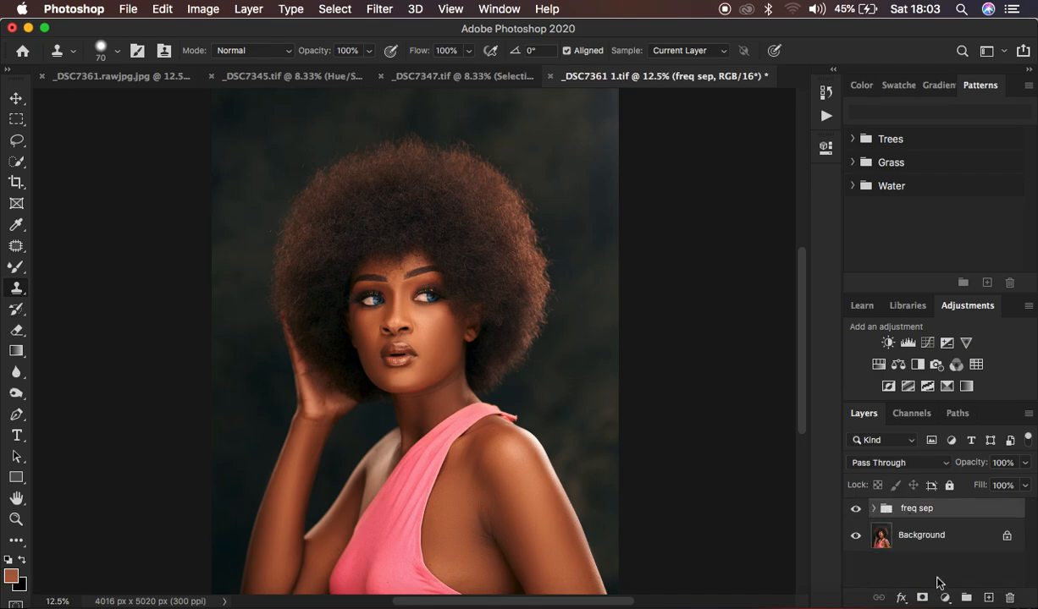
{"action": "left_click", "coordinate": [945, 598]}
{"action": "key", "text": "Escape"}
{"action": "left_click_drag", "start_coordinate": [661, 288], "coordinate": [597, 287]}
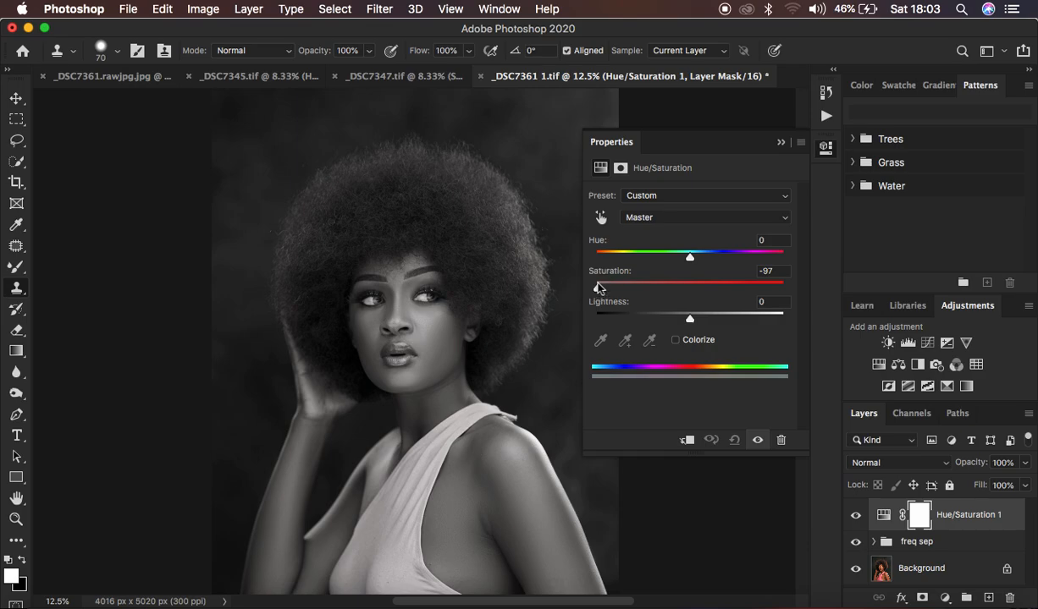
{"action": "left_click", "coordinate": [781, 143]}
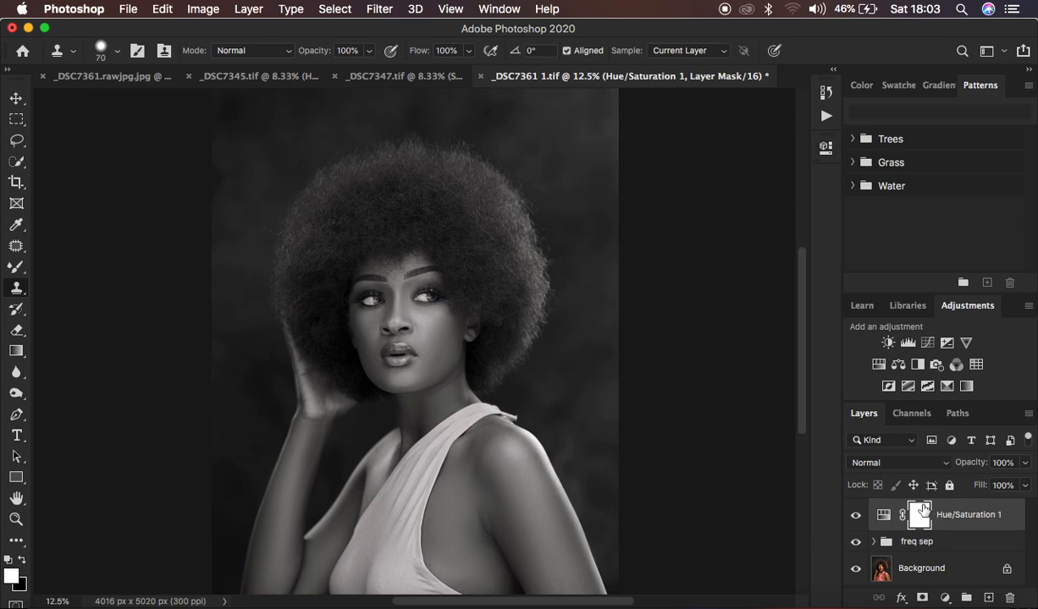
Step: Invert the Hue/Saturation layer mask to black and ready the soft Brush tool with white as the foreground color
{"action": "key", "text": "super+i"}
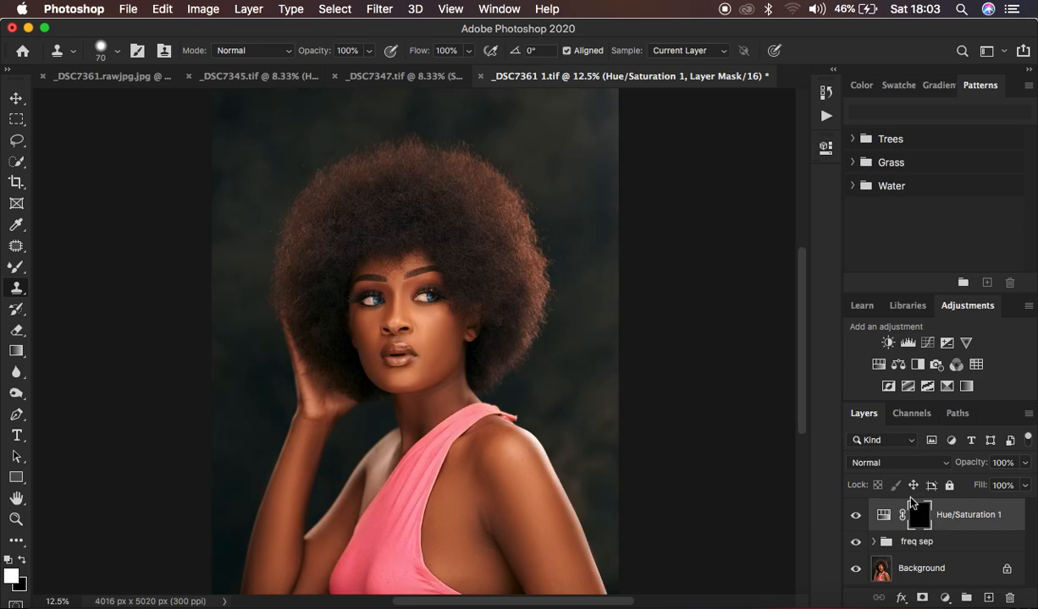
{"action": "left_click", "coordinate": [12, 269]}
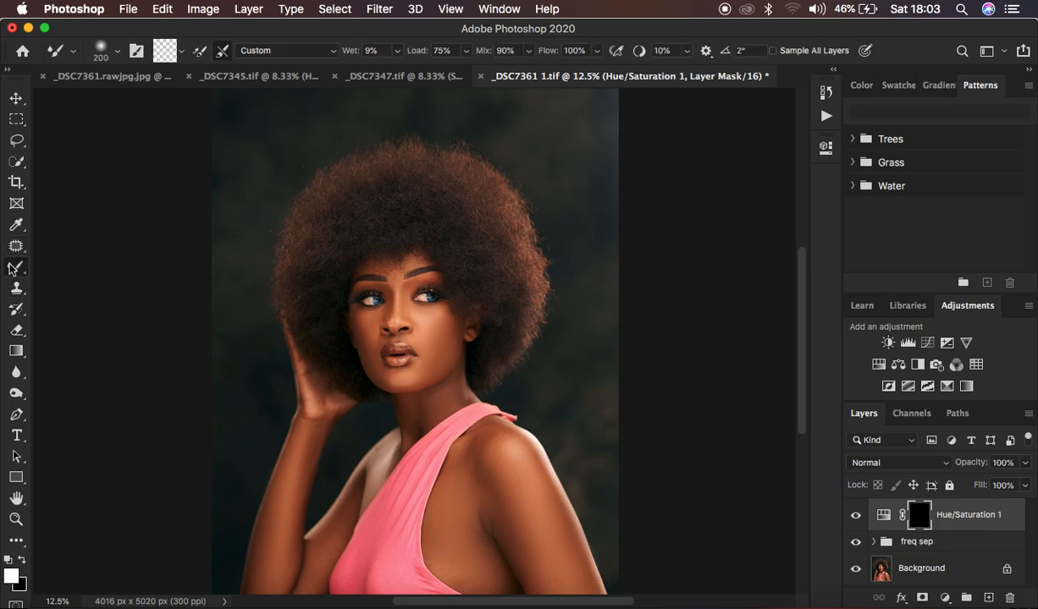
{"action": "right_click", "coordinate": [11, 269]}
{"action": "left_click", "coordinate": [68, 261]}
{"action": "left_click", "coordinate": [117, 55]}
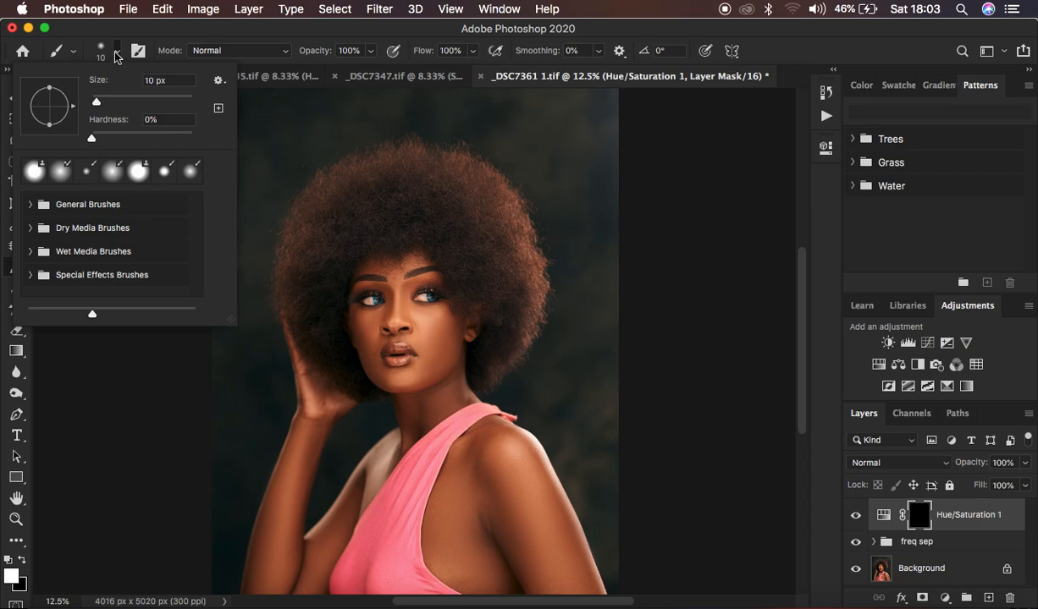
{"action": "left_click", "coordinate": [116, 55]}
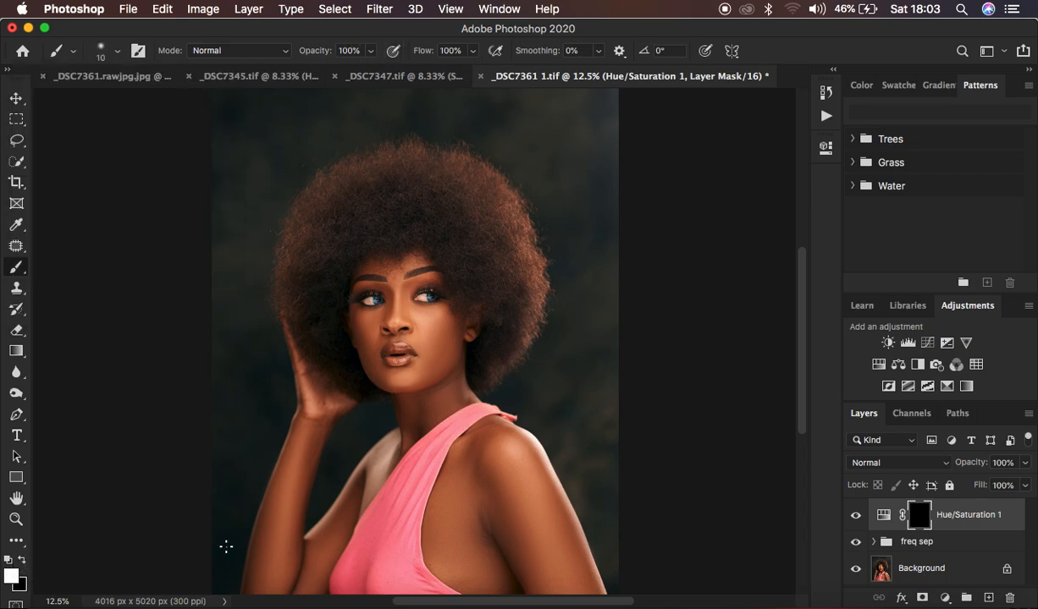
{"action": "left_click", "coordinate": [23, 560]}
{"action": "left_click", "coordinate": [23, 560]}
{"action": "key", "text": "x"}
{"action": "key", "text": "x"}
{"action": "key", "text": "x"}
{"action": "key", "text": "x"}
{"action": "key", "text": "x"}
{"action": "key", "text": "x"}
{"action": "key", "text": "x"}
{"action": "left_click", "coordinate": [23, 560]}
Step: Enlarge the brush to 30 px and paint white on the mask over the eye white on the image's right side
{"action": "key", "text": "super+equal"}
{"action": "key", "text": "super+equal"}
{"action": "key", "text": "super+equal"}
{"action": "key", "text": "super+equal"}
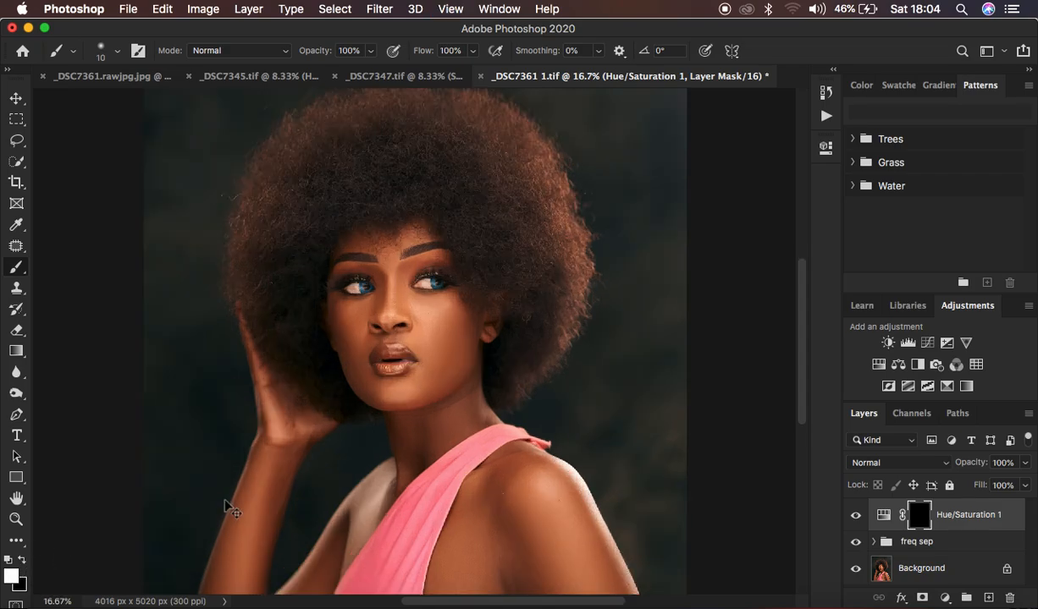
{"action": "key", "text": "super+equal"}
{"action": "key", "text": "super+equal"}
{"action": "key", "text": "super+equal"}
{"action": "scroll", "coordinate": [461, 352], "scroll_direction": "up", "scroll_amount": 10}
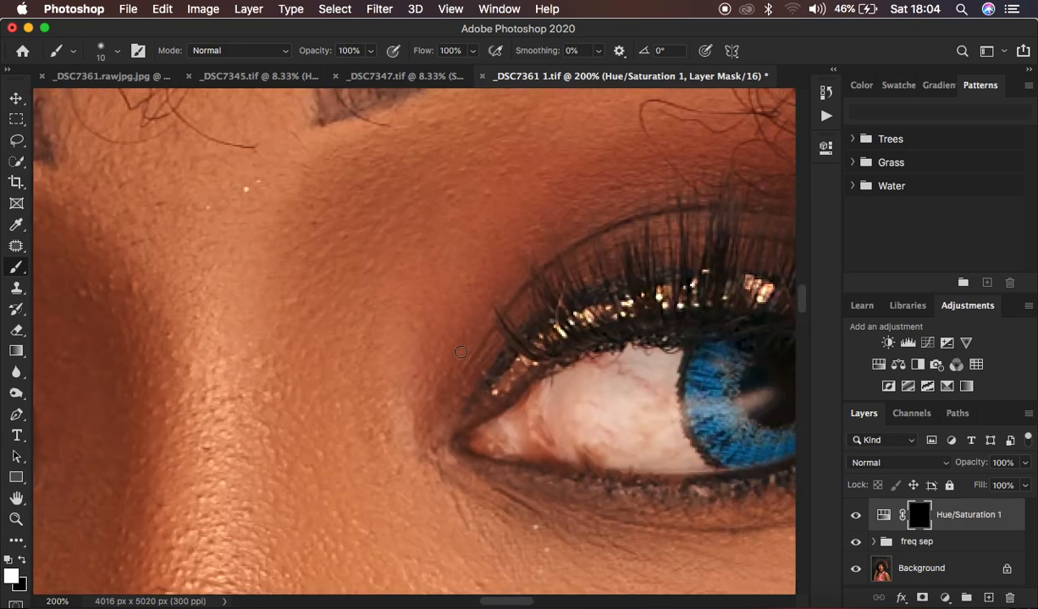
{"action": "scroll", "coordinate": [462, 352], "scroll_direction": "down", "scroll_amount": 3}
{"action": "scroll", "coordinate": [461, 352], "scroll_direction": "right", "scroll_amount": 2}
{"action": "key", "text": "bracketright"}
{"action": "key", "text": "bracketright"}
{"action": "mouse_move", "coordinate": [563, 344]}
{"action": "left_mouse_down"}
{"action": "mouse_move", "coordinate": [553, 375]}
{"action": "mouse_move", "coordinate": [578, 317]}
{"action": "mouse_move", "coordinate": [609, 299]}
{"action": "mouse_move", "coordinate": [602, 348]}
{"action": "mouse_move", "coordinate": [621, 296]}
{"action": "mouse_move", "coordinate": [612, 347]}
{"action": "mouse_move", "coordinate": [625, 392]}
{"action": "mouse_move", "coordinate": [533, 370]}
{"action": "mouse_move", "coordinate": [640, 397]}
{"action": "mouse_move", "coordinate": [626, 391]}
{"action": "mouse_move", "coordinate": [617, 313]}
{"action": "mouse_move", "coordinate": [529, 336]}
{"action": "mouse_move", "coordinate": [572, 379]}
{"action": "mouse_move", "coordinate": [533, 378]}
{"action": "mouse_move", "coordinate": [544, 319]}
{"action": "mouse_move", "coordinate": [592, 300]}
{"action": "mouse_move", "coordinate": [538, 334]}
{"action": "mouse_move", "coordinate": [591, 323]}
{"action": "mouse_move", "coordinate": [583, 333]}
{"action": "mouse_move", "coordinate": [598, 377]}
{"action": "mouse_move", "coordinate": [563, 382]}
{"action": "mouse_move", "coordinate": [630, 375]}
{"action": "left_mouse_up"}
Step: Paint white on the Hue/Saturation mask over the other eye's white, then check the whole portrait
{"action": "scroll", "coordinate": [192, 351], "scroll_direction": "left", "scroll_amount": 10}
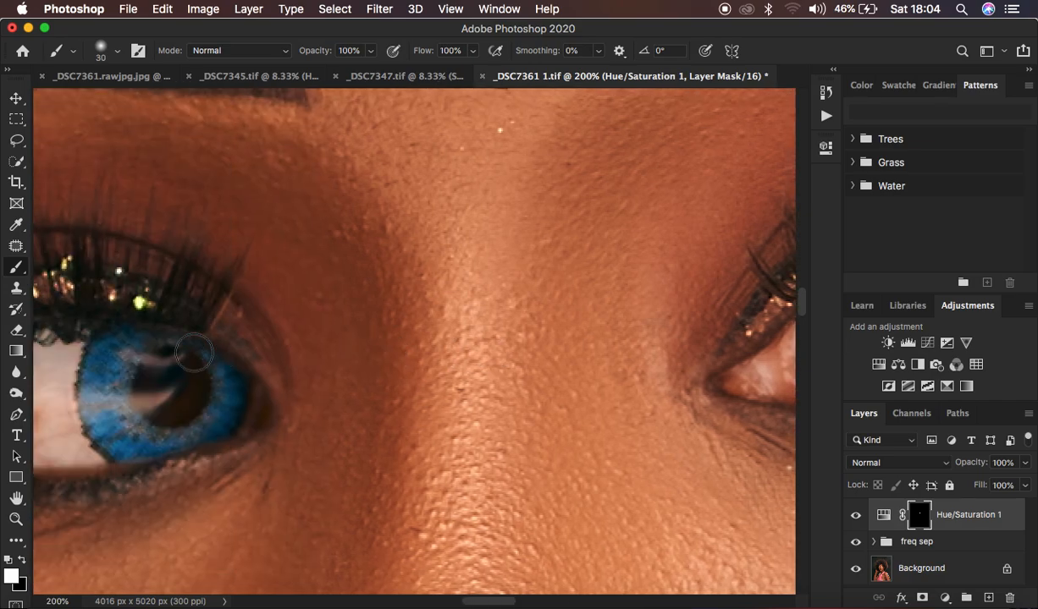
{"action": "scroll", "coordinate": [216, 345], "scroll_direction": "left", "scroll_amount": 5}
{"action": "scroll", "coordinate": [216, 347], "scroll_direction": "left", "scroll_amount": 3}
{"action": "mouse_move", "coordinate": [232, 324]}
{"action": "left_mouse_down"}
{"action": "mouse_move", "coordinate": [238, 379]}
{"action": "mouse_move", "coordinate": [210, 386]}
{"action": "mouse_move", "coordinate": [183, 335]}
{"action": "mouse_move", "coordinate": [172, 358]}
{"action": "mouse_move", "coordinate": [135, 383]}
{"action": "mouse_move", "coordinate": [253, 415]}
{"action": "mouse_move", "coordinate": [189, 380]}
{"action": "mouse_move", "coordinate": [210, 340]}
{"action": "mouse_move", "coordinate": [202, 324]}
{"action": "mouse_move", "coordinate": [139, 336]}
{"action": "mouse_move", "coordinate": [158, 386]}
{"action": "mouse_move", "coordinate": [243, 313]}
{"action": "left_mouse_up"}
{"action": "key", "text": "super+minus"}
{"action": "key", "text": "super+minus"}
{"action": "key", "text": "super+minus"}
{"action": "key", "text": "super+minus"}
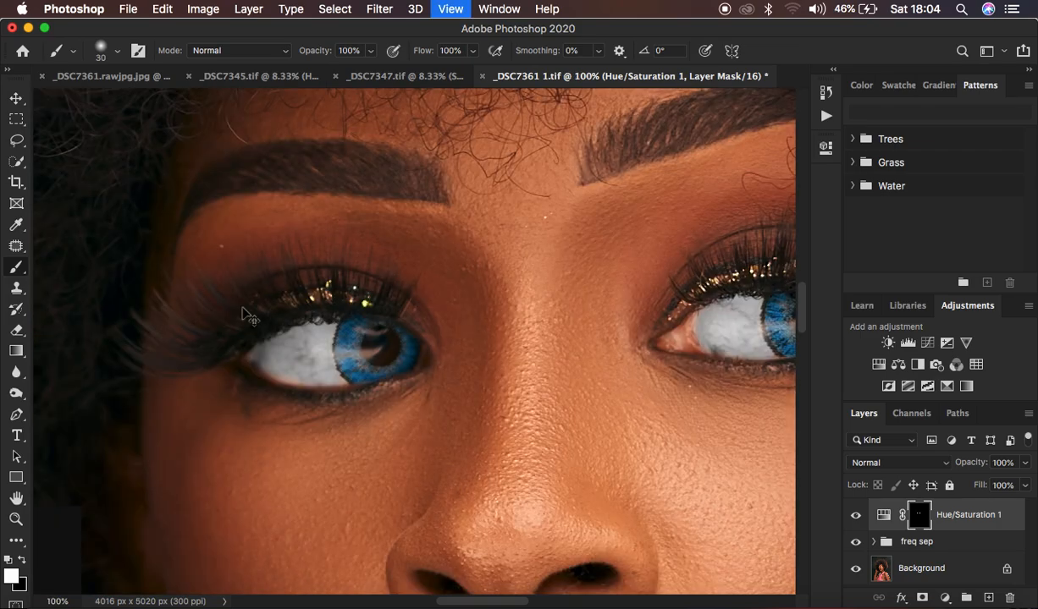
{"action": "key", "text": "super+minus"}
{"action": "key", "text": "super+minus"}
{"action": "key", "text": "super+minus"}
{"action": "key", "text": "super+minus"}
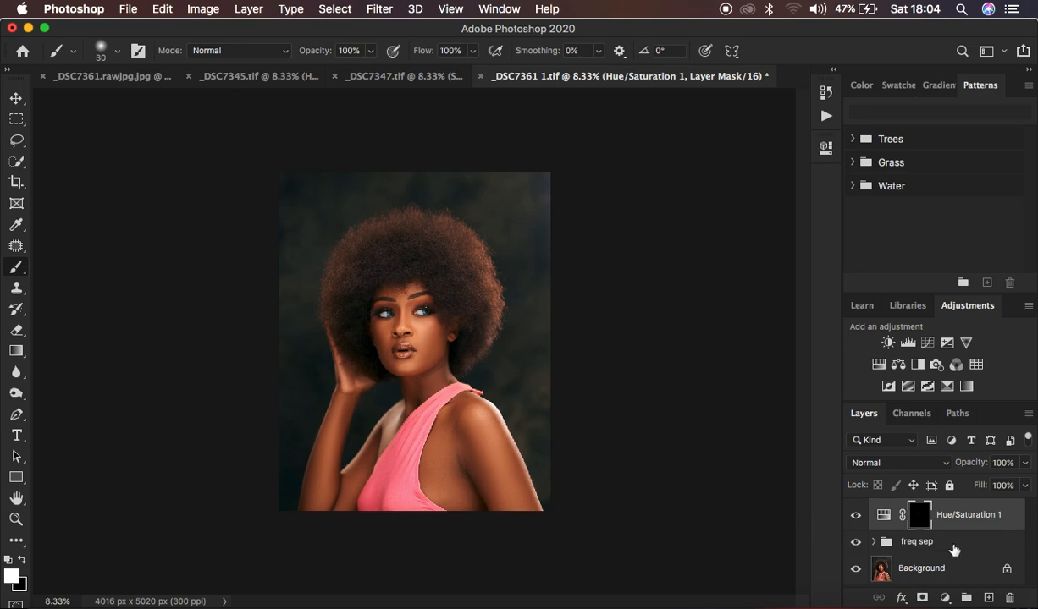
Step: Add a Selective Color adjustment layer, setting Black to +4 and slightly lowering Yellow in the Blacks range
{"action": "left_click", "coordinate": [944, 598]}
{"action": "left_click", "coordinate": [946, 568]}
{"action": "left_click_drag", "start_coordinate": [689, 339], "coordinate": [695, 341]}
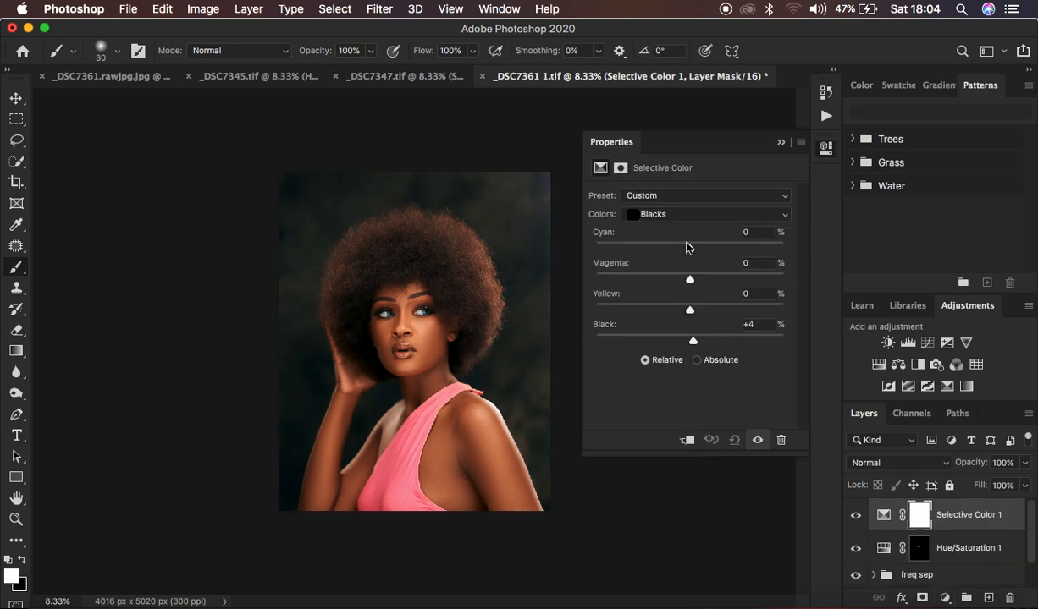
{"action": "left_click", "coordinate": [667, 214]}
{"action": "left_click", "coordinate": [659, 214]}
{"action": "left_click_drag", "start_coordinate": [689, 312], "coordinate": [685, 313]}
{"action": "left_click", "coordinate": [779, 143]}
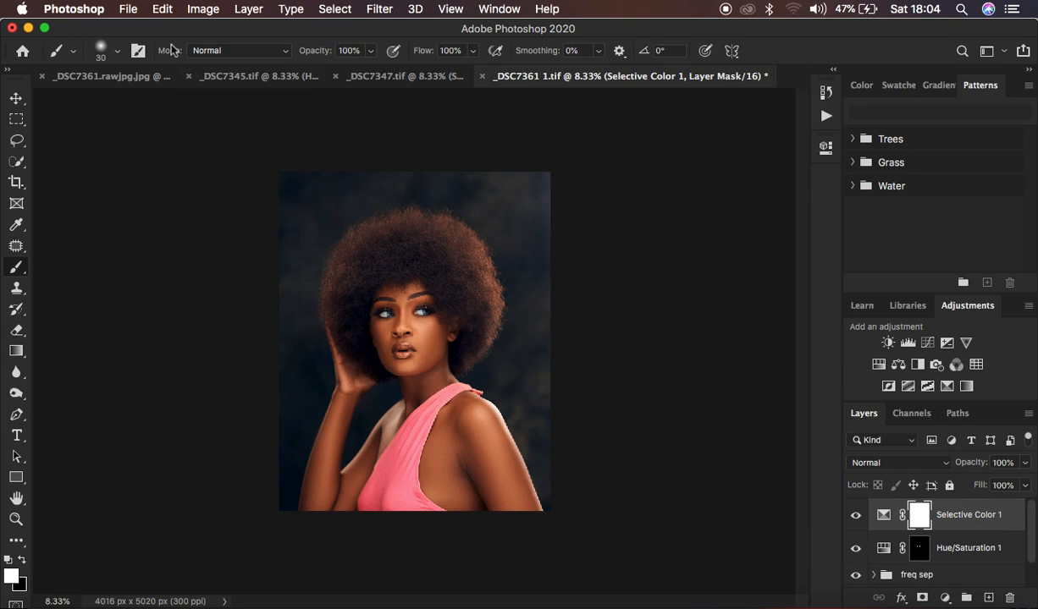
Step: Export the portrait as a 100% quality JPG with Bicubic Sharper resampling and the color profile embedded
{"action": "left_click", "coordinate": [128, 8]}
{"action": "mouse_move", "coordinate": [201, 235]}
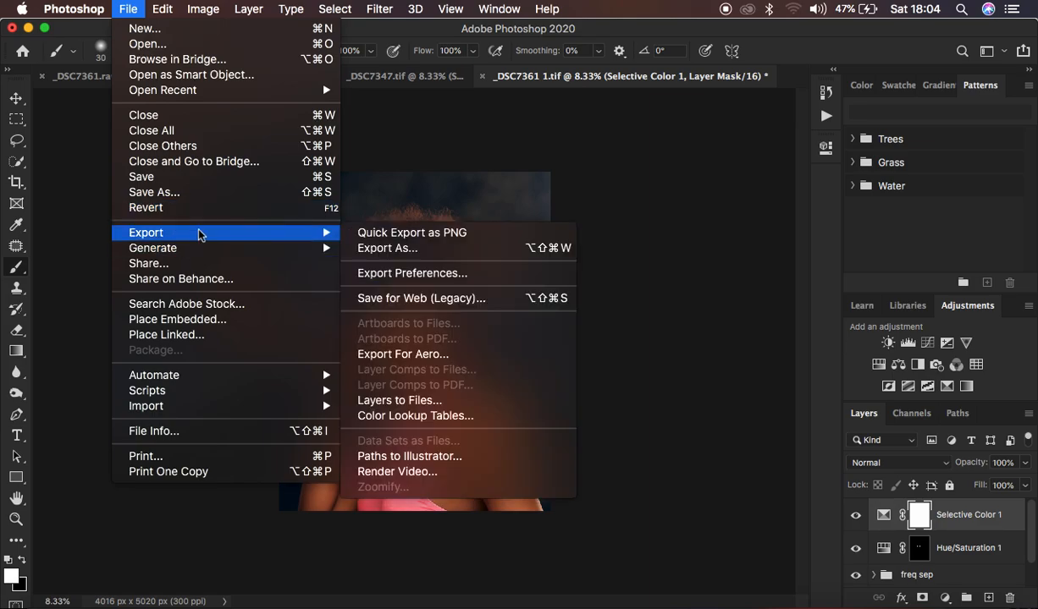
{"action": "left_click", "coordinate": [399, 247]}
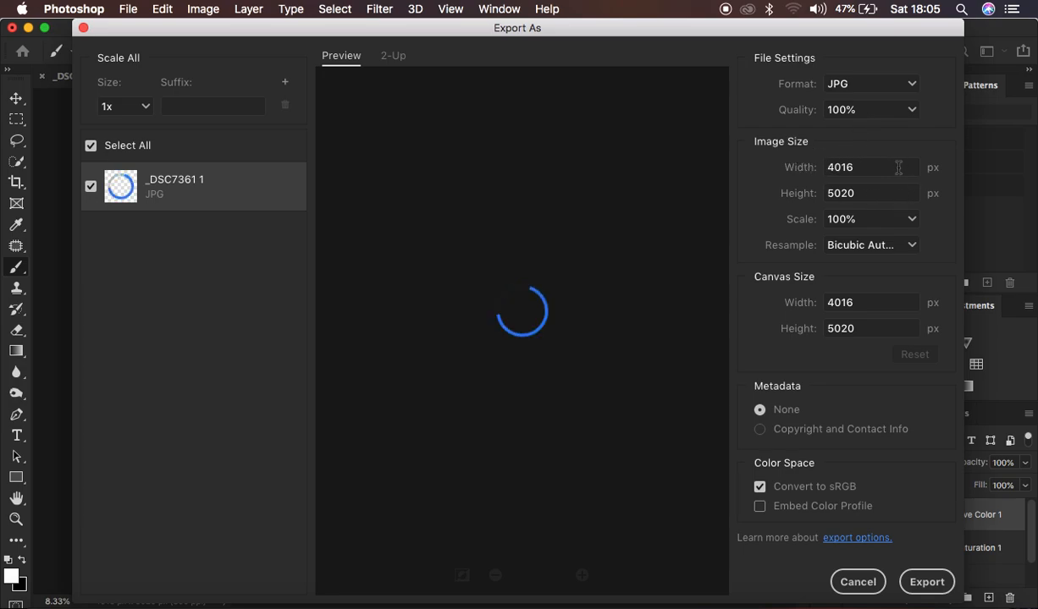
{"action": "left_click", "coordinate": [851, 254]}
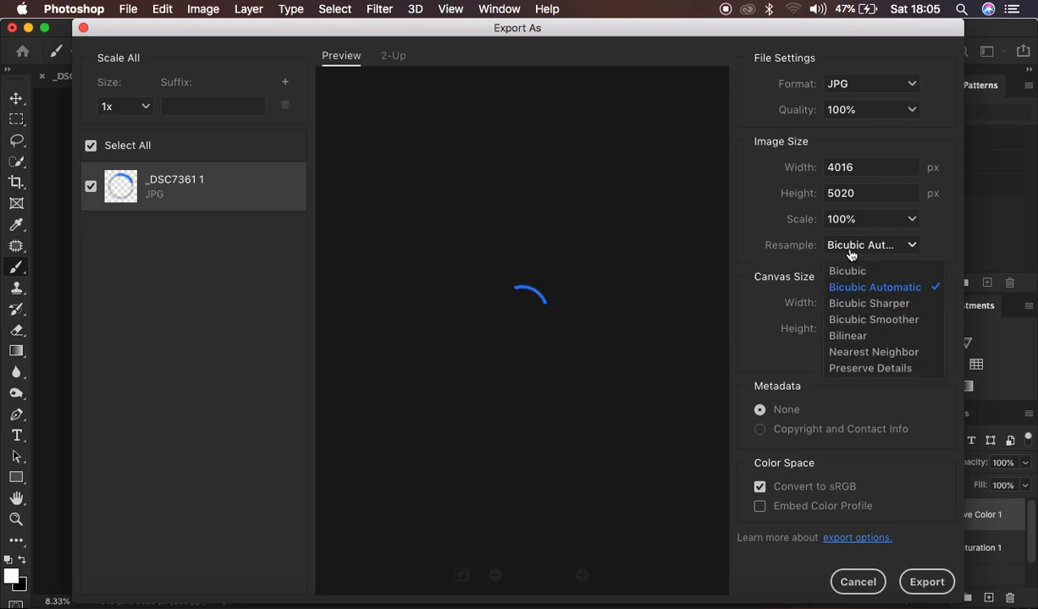
{"action": "left_click", "coordinate": [864, 303]}
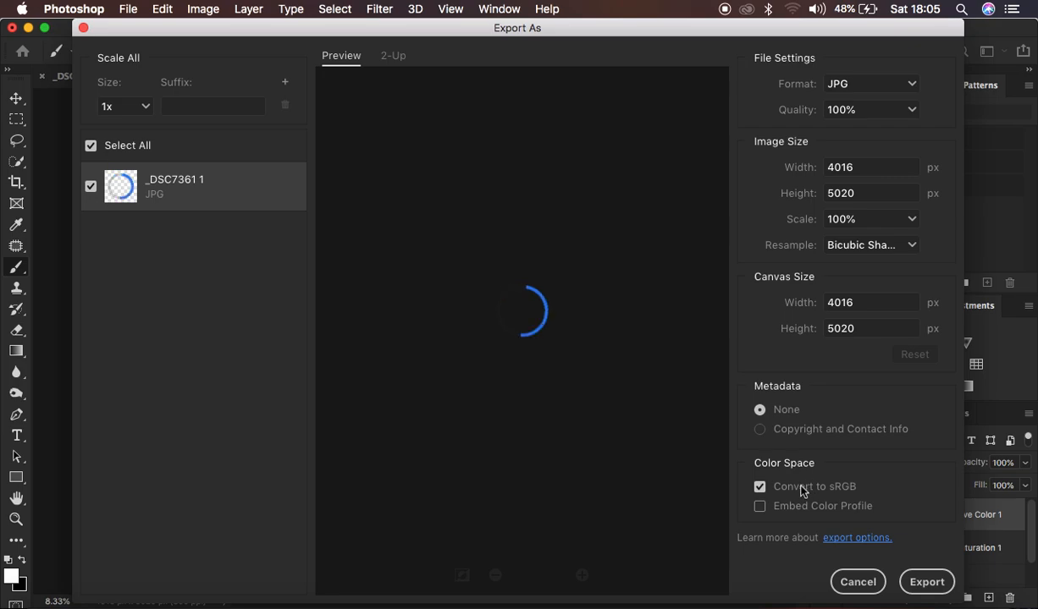
{"action": "left_click", "coordinate": [760, 507]}
{"action": "left_click", "coordinate": [923, 582]}
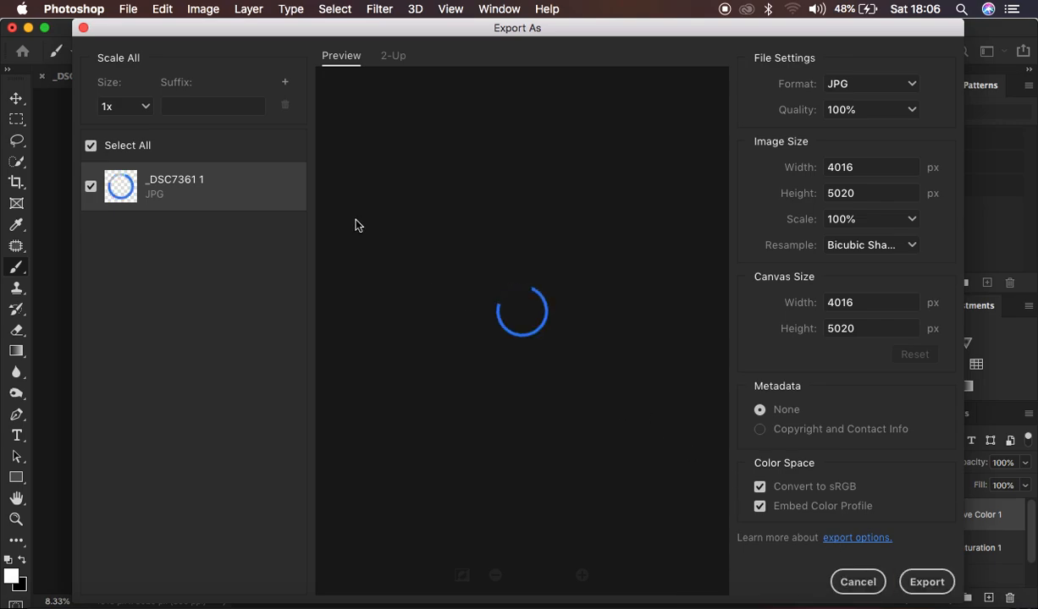